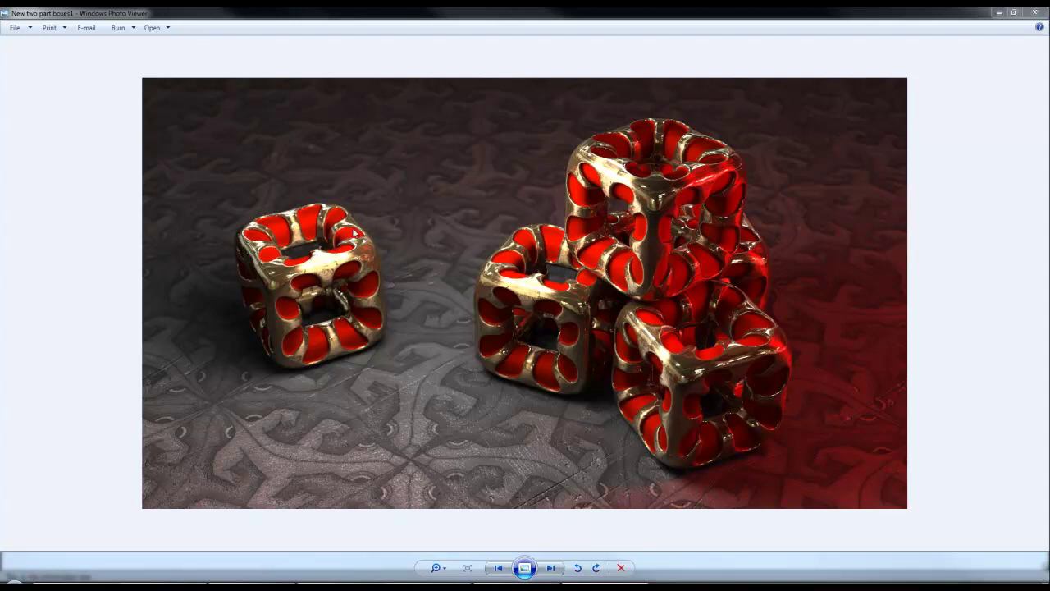
# Add an octahedron primitive to the scene and select it as a whole object
pyautogui.moveTo(384, 581)
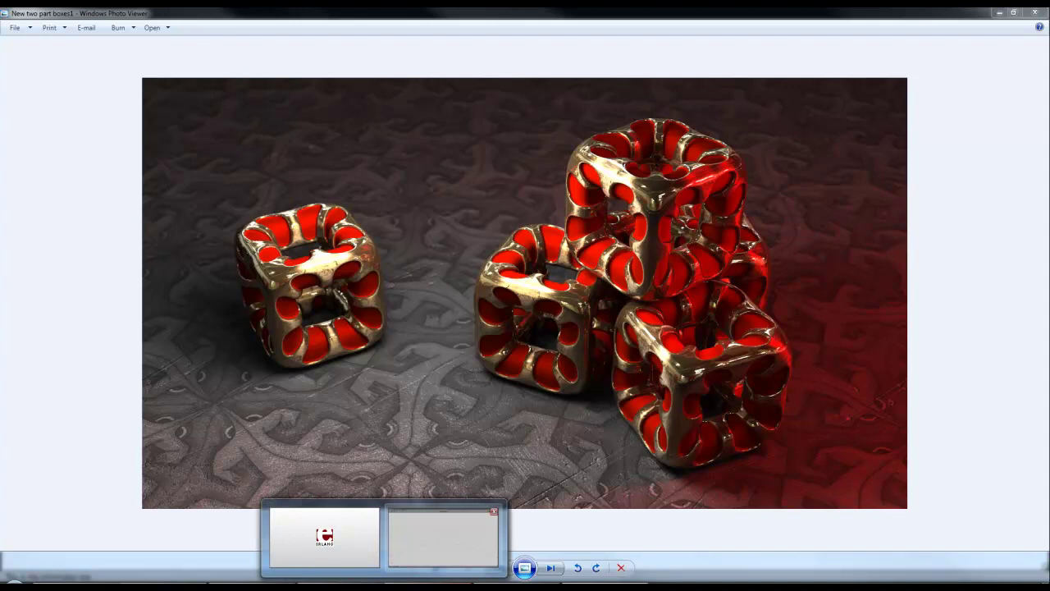
pyautogui.click(443, 538)
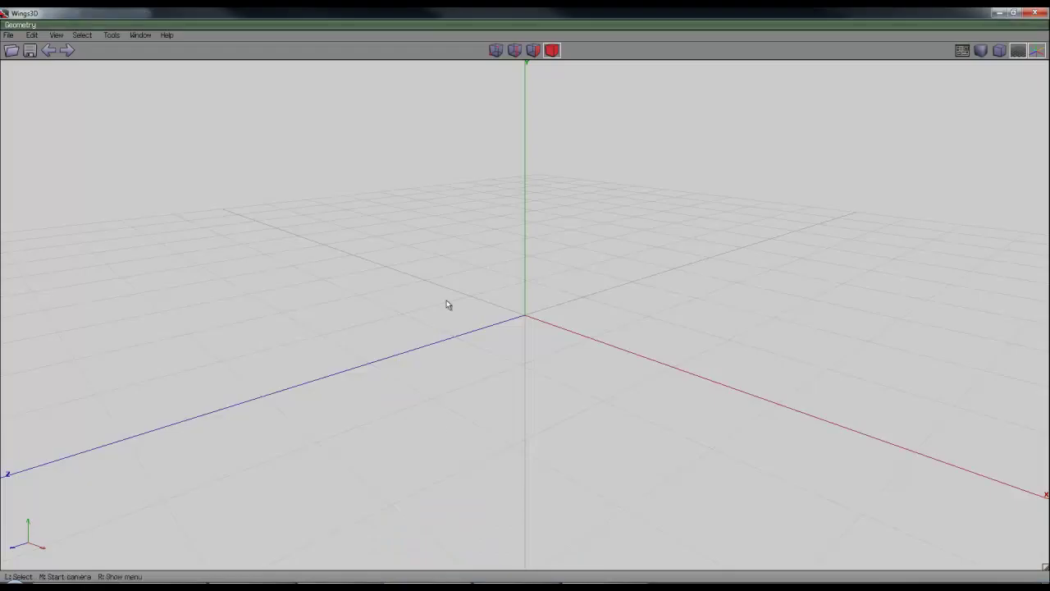
pyautogui.rightClick(383, 153)
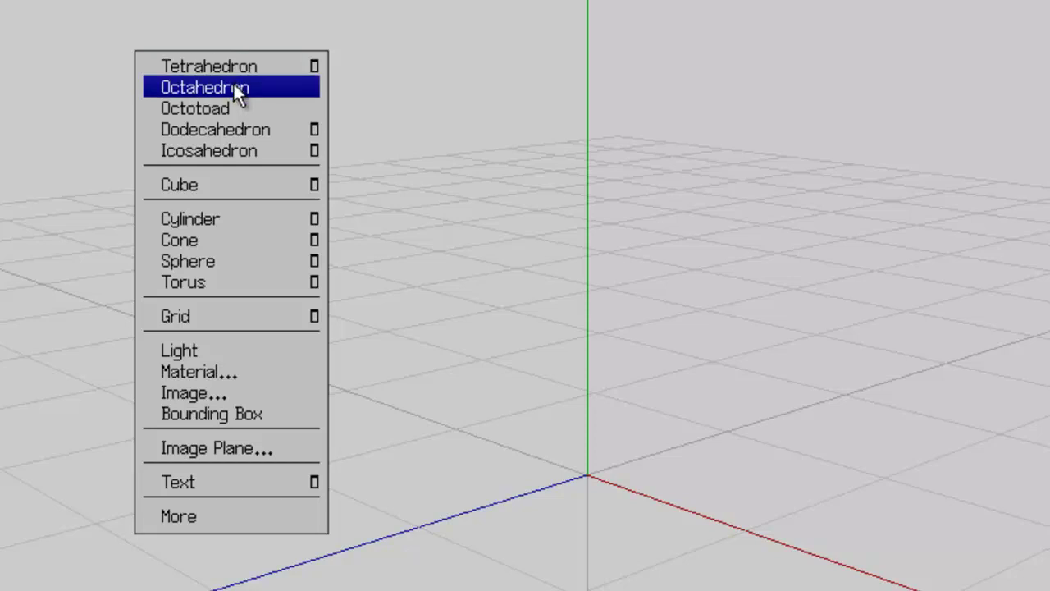
pyautogui.click(242, 87)
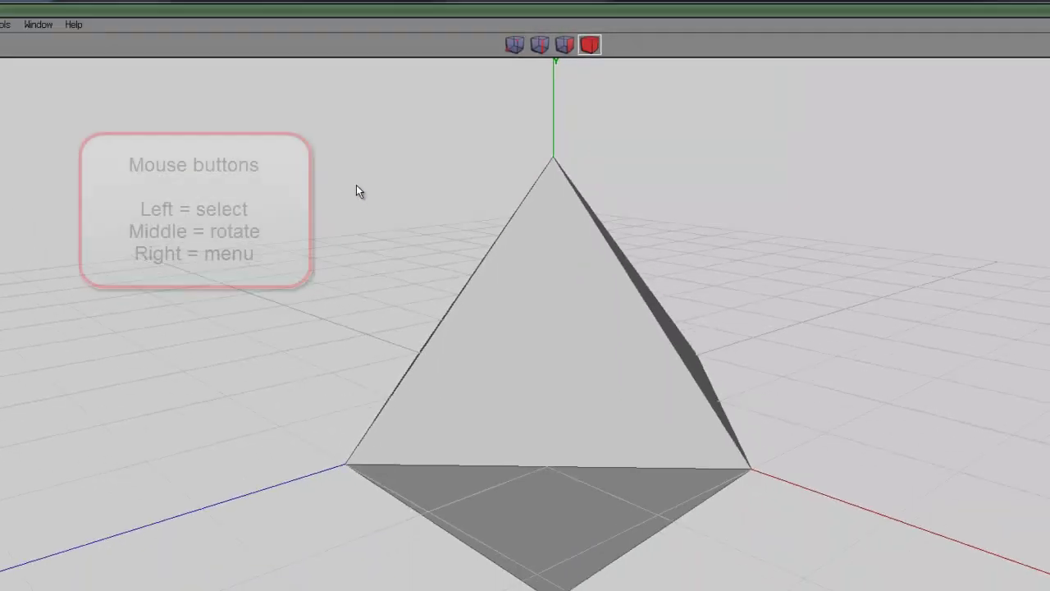
pyautogui.moveTo(356, 191); pyautogui.dragTo(554, 385, button='middle')
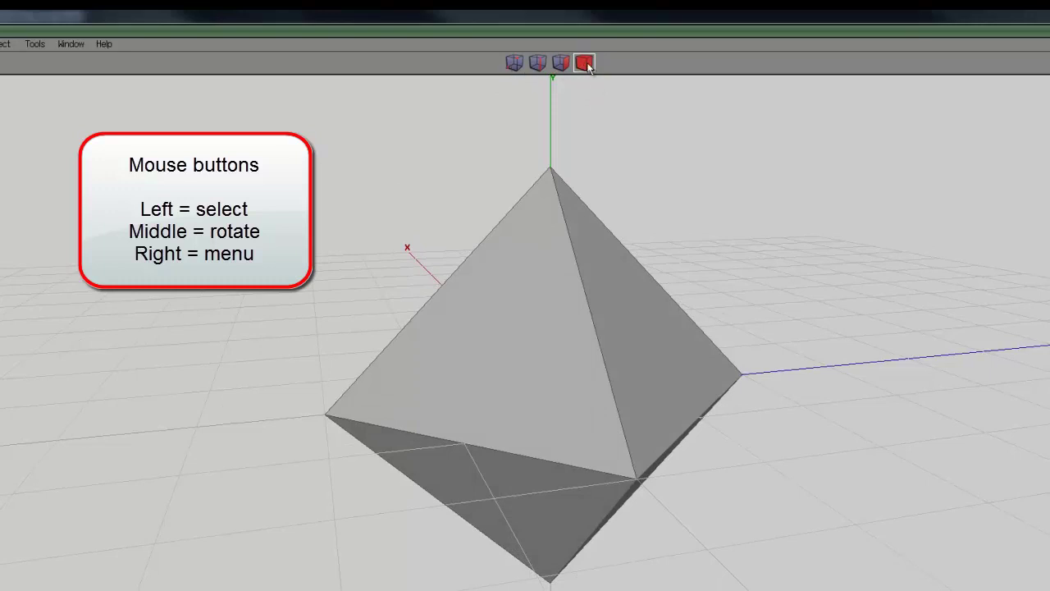
pyautogui.click(594, 231)
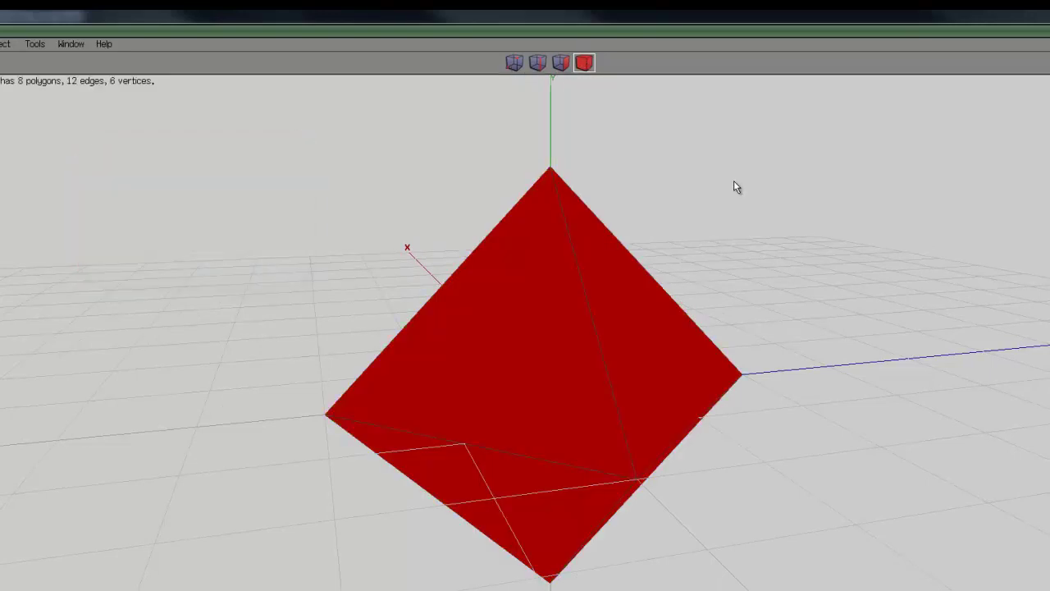
# Bevel all octahedron edges into flat strips, giving 26 polygons, 48 edges and 24 vertices
pyautogui.click(538, 62)
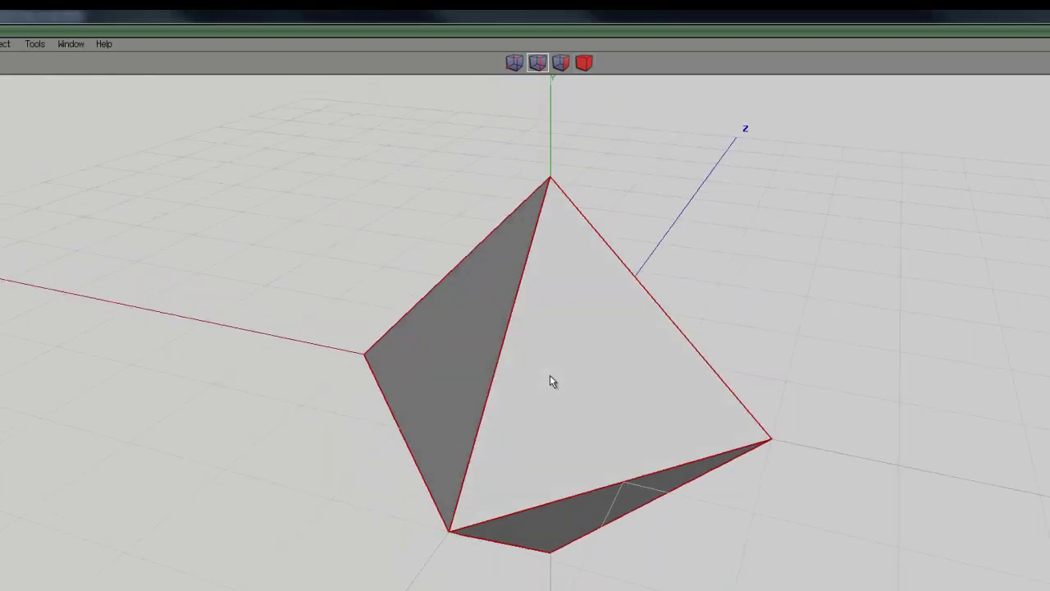
pyautogui.moveTo(550, 376); pyautogui.dragTo(744, 228, button='middle')
pyautogui.rightClick(773, 212)
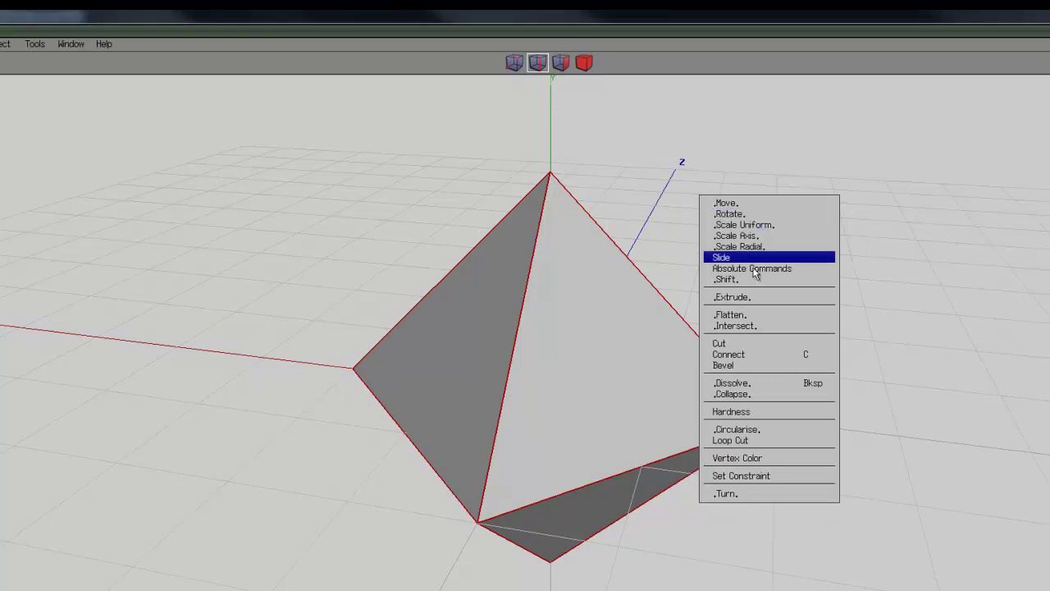
pyautogui.click(736, 365)
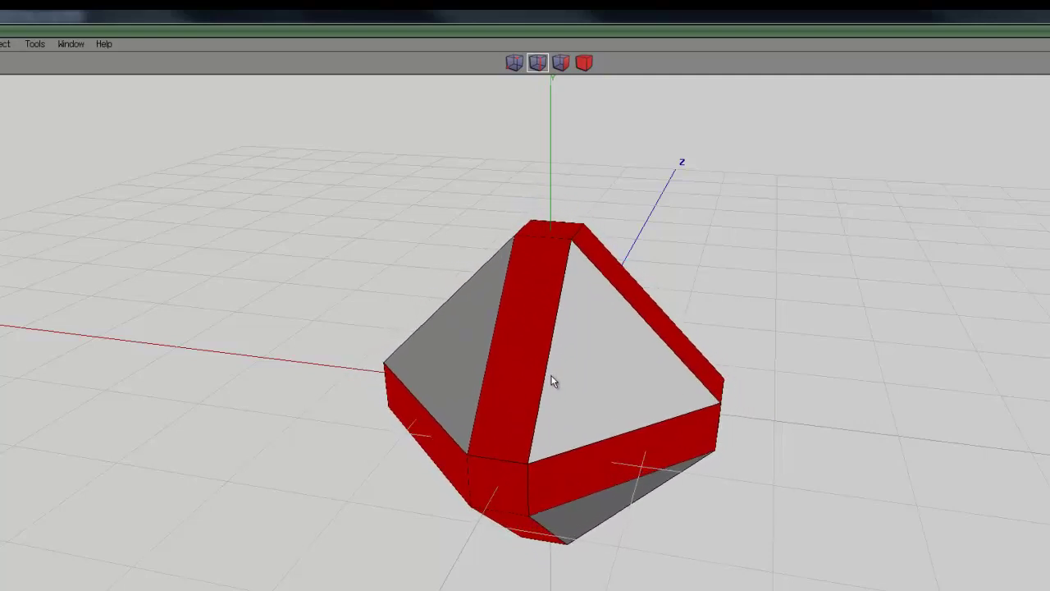
pyautogui.press('d')
# Select the bevelled object and apply Doo Sabin Subdivision to round it into a many-faced mesh
pyautogui.click(584, 66)
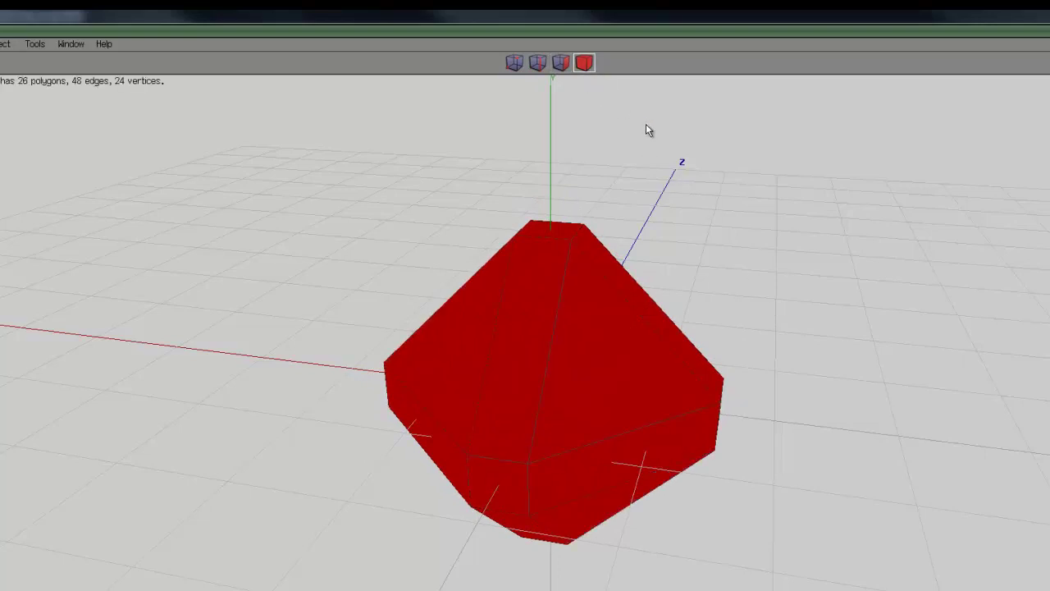
pyautogui.rightClick(730, 141)
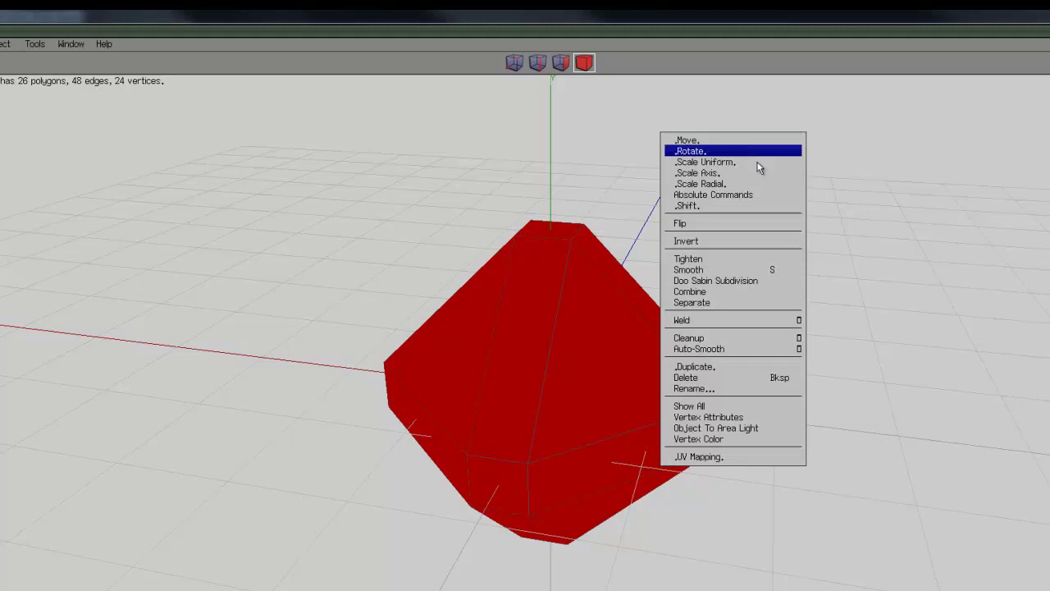
pyautogui.click(739, 280)
pyautogui.moveTo(739, 285); pyautogui.dragTo(455, 395, button='middle')
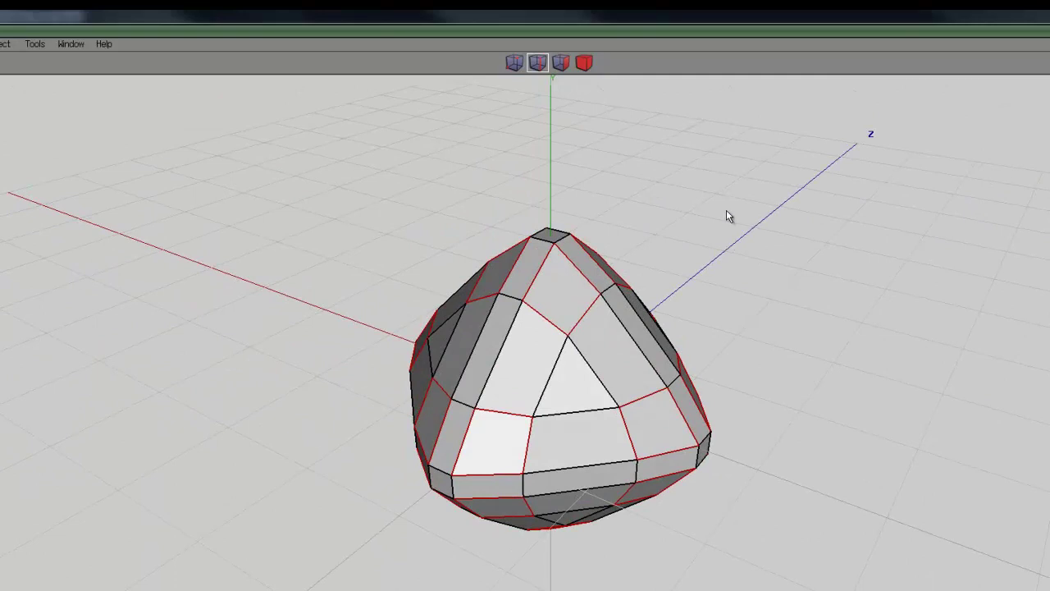
# Select the front triangular face and all faces identical to it
pyautogui.click(561, 63)
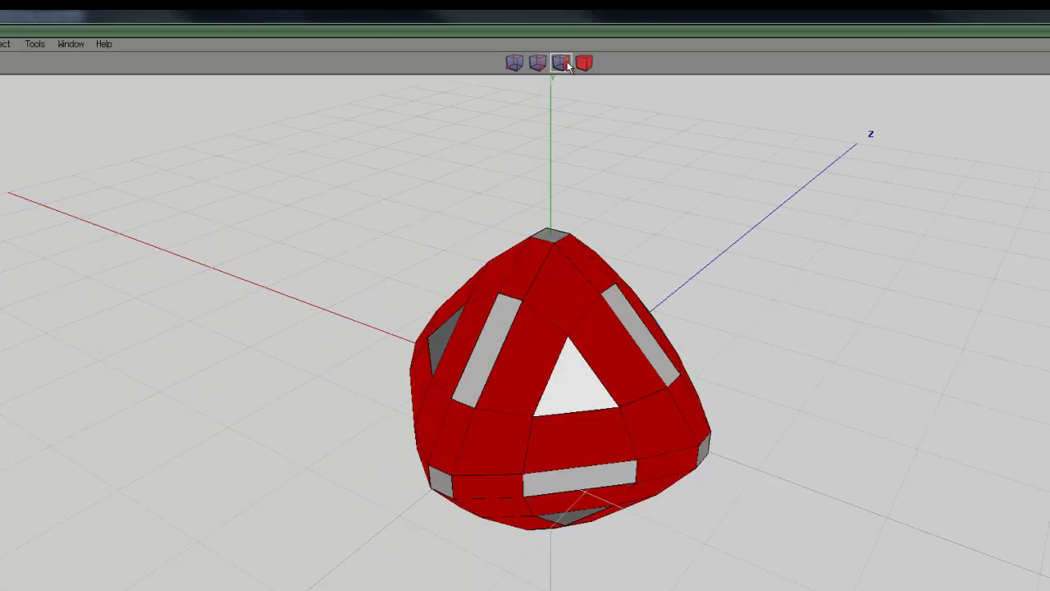
pyautogui.press('space')
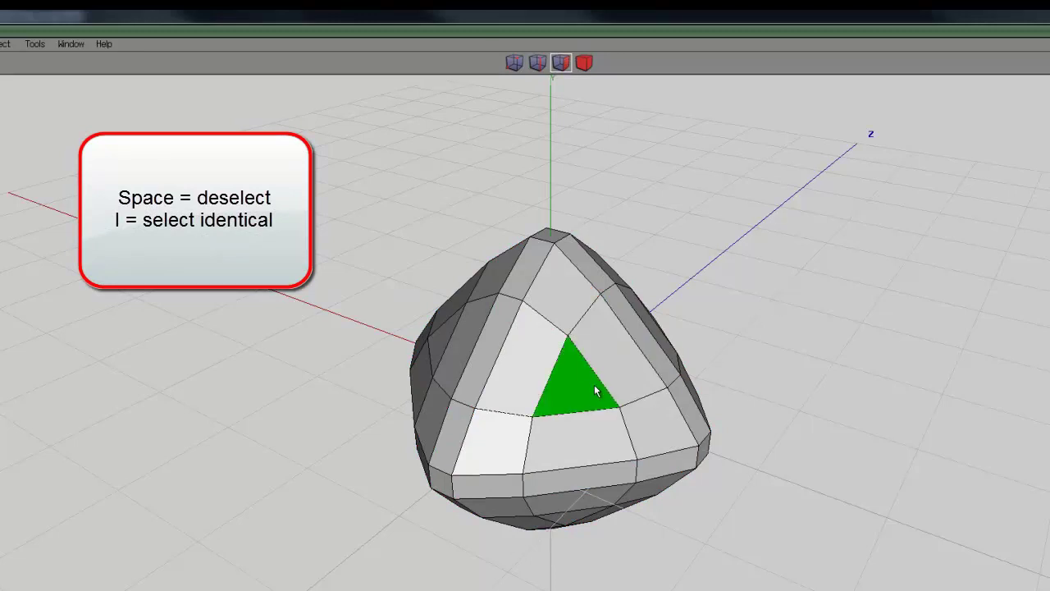
pyautogui.click(569, 386)
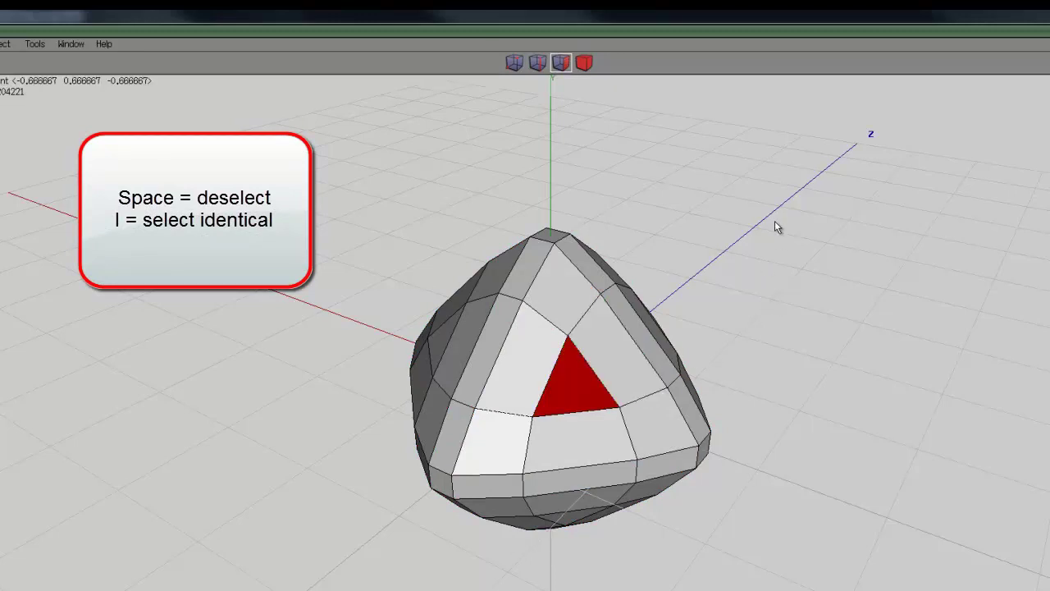
pyautogui.moveTo(776, 218)
pyautogui.mouseDown(button='middle')
pyautogui.moveTo(550, 382)
pyautogui.moveTo(781, 219)
pyautogui.mouseUp(button='middle')
pyautogui.press('i')
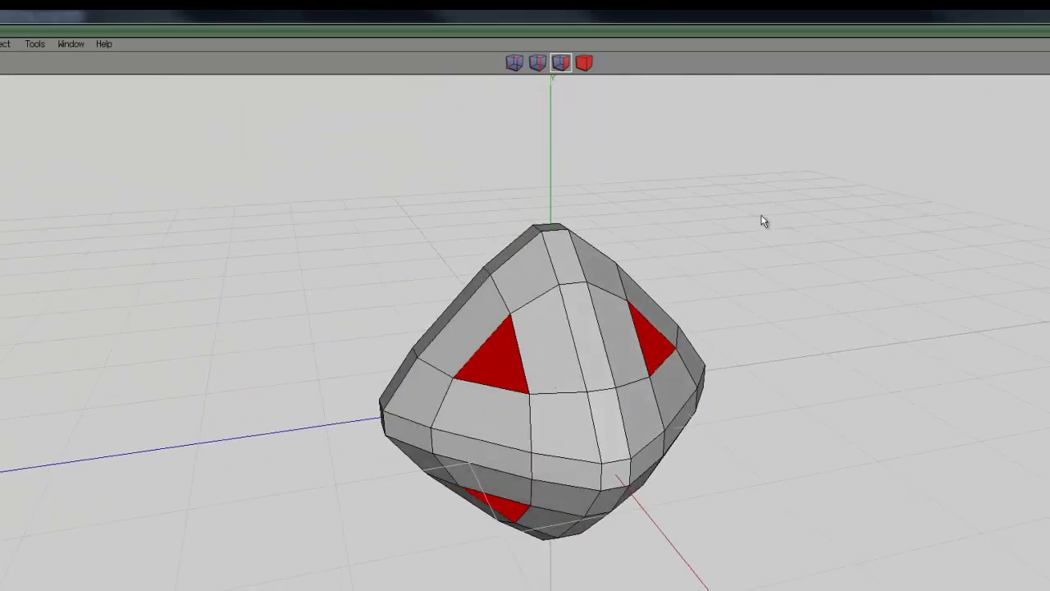
# Enlarge the selected triangles with Scale Uniform
pyautogui.rightClick(789, 171)
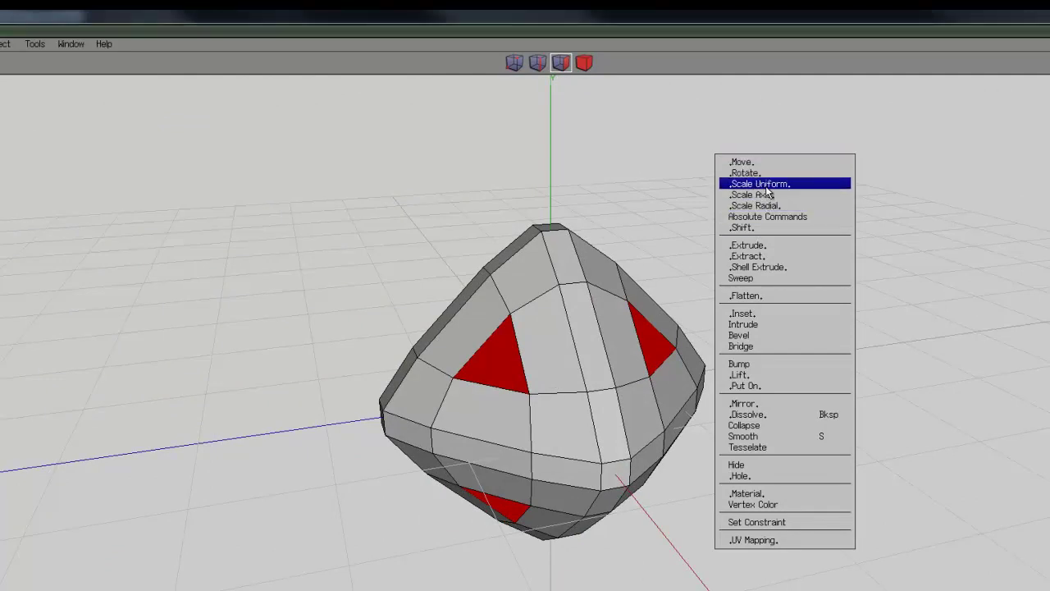
pyautogui.click(767, 183)
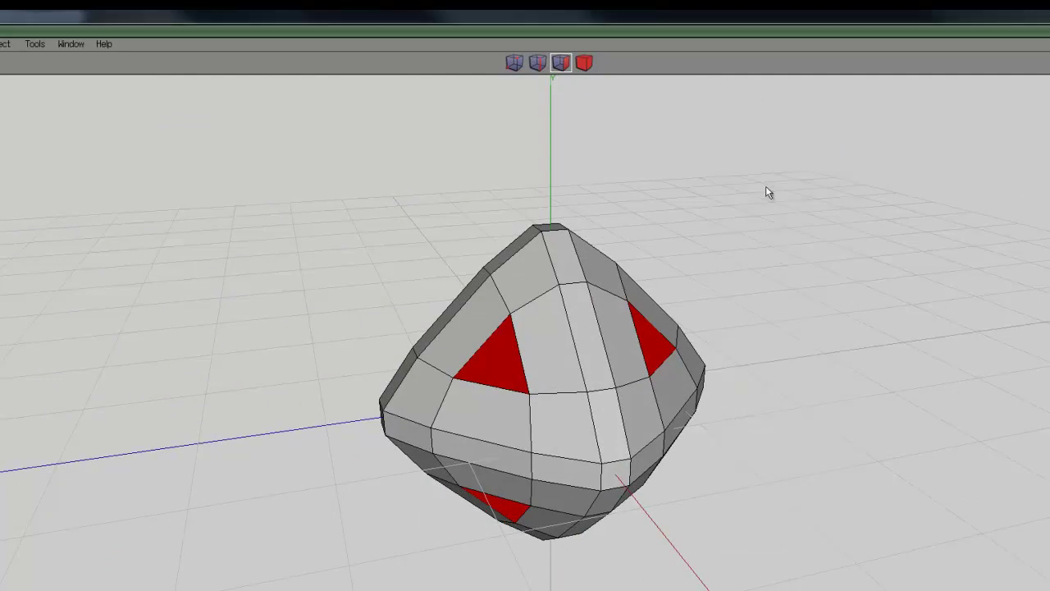
pyautogui.click(549, 375)
pyautogui.moveTo(765, 186); pyautogui.dragTo(549, 376, button='middle')
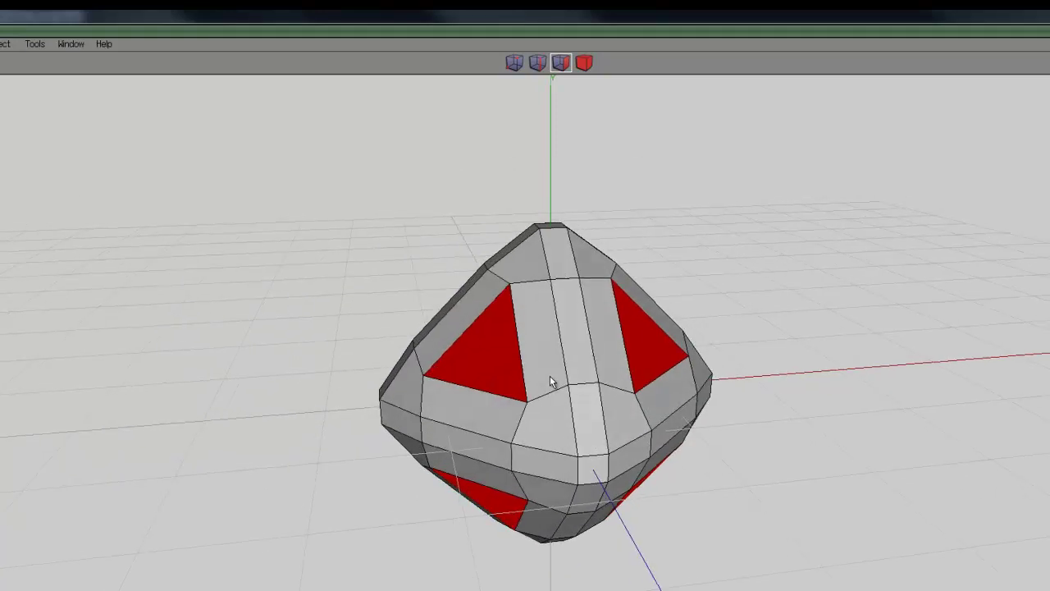
# Intrude the enlarged triangular faces, opening windows into a hollow, thick-walled shell
pyautogui.rightClick(758, 197)
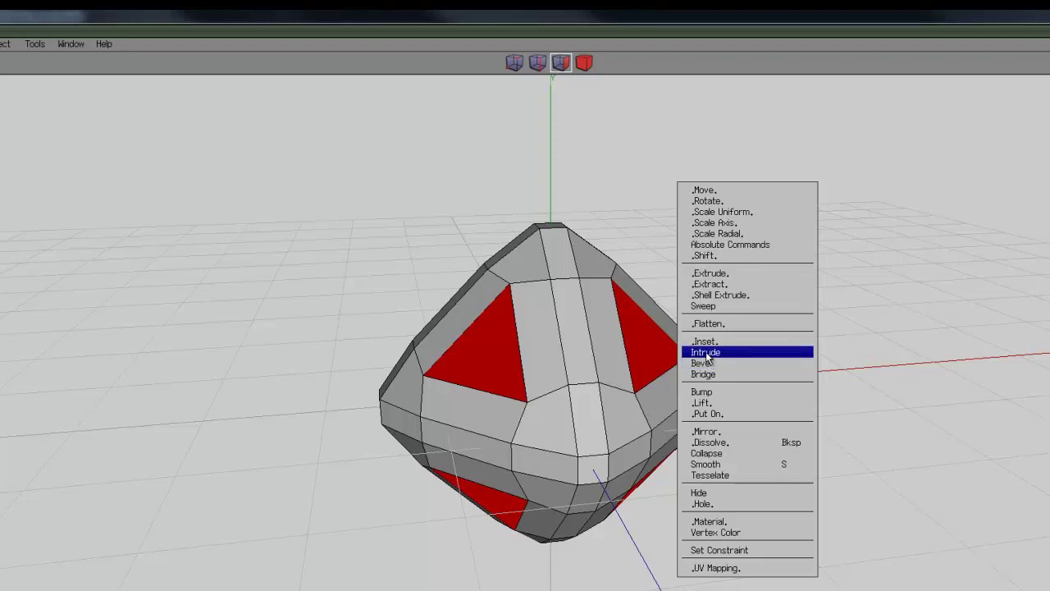
pyautogui.click(705, 352)
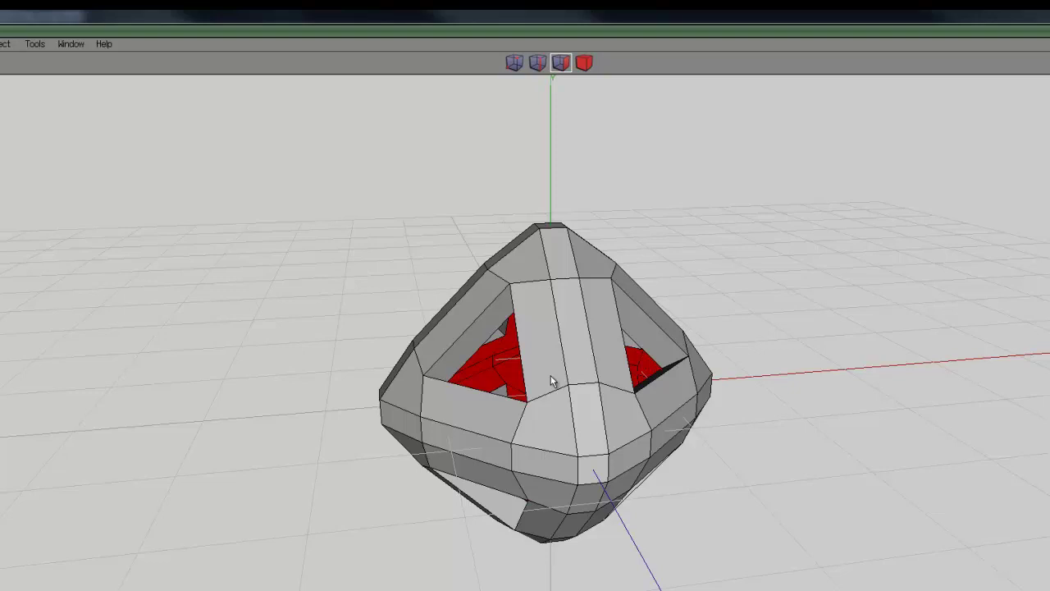
pyautogui.moveTo(551, 375); pyautogui.dragTo(810, 323, button='middle')
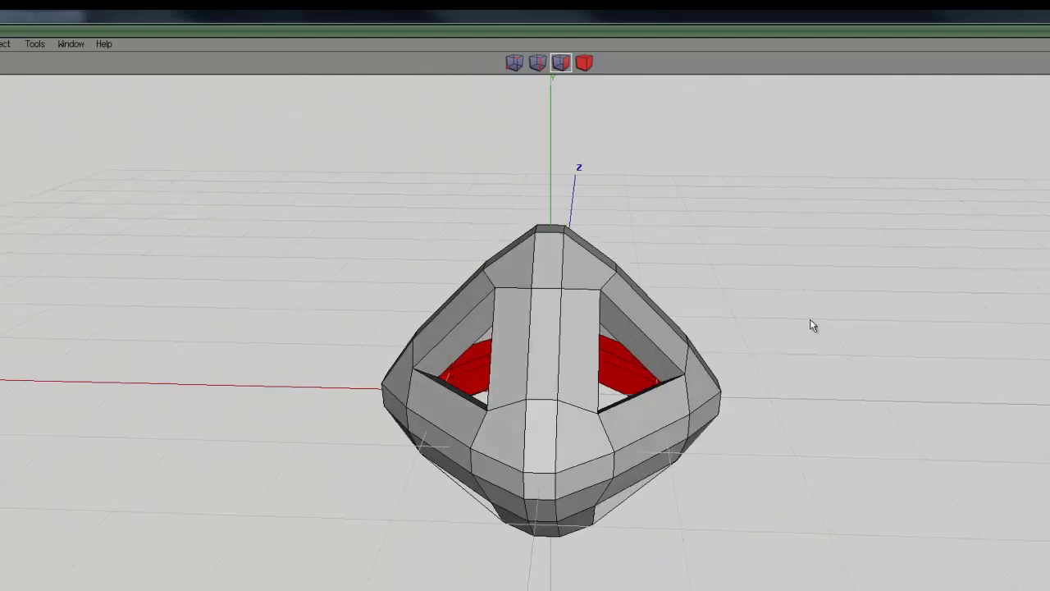
# Smooth the whole cage into a rounded 816-polygon, 804-vertex mesh and clear the selection
pyautogui.click(586, 61)
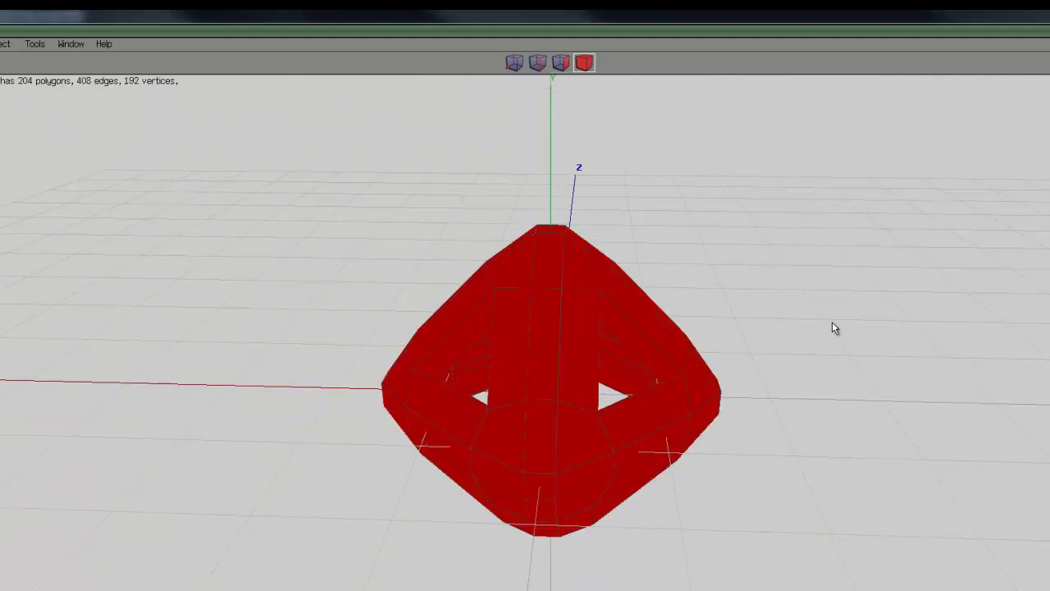
pyautogui.press('s')
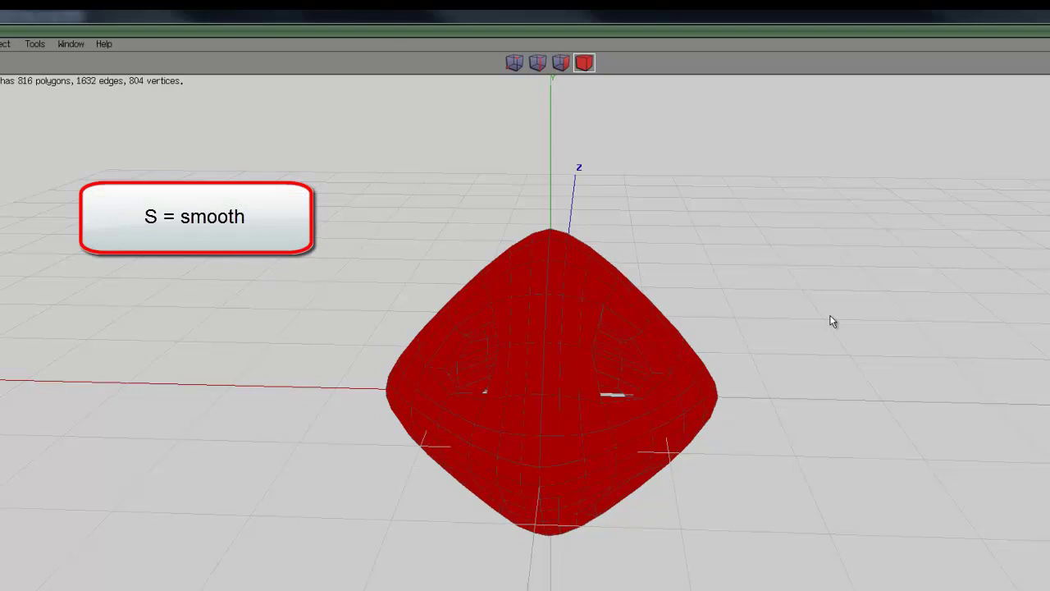
pyautogui.moveTo(832, 320); pyautogui.dragTo(551, 381, button='middle')
pyautogui.click(852, 312)
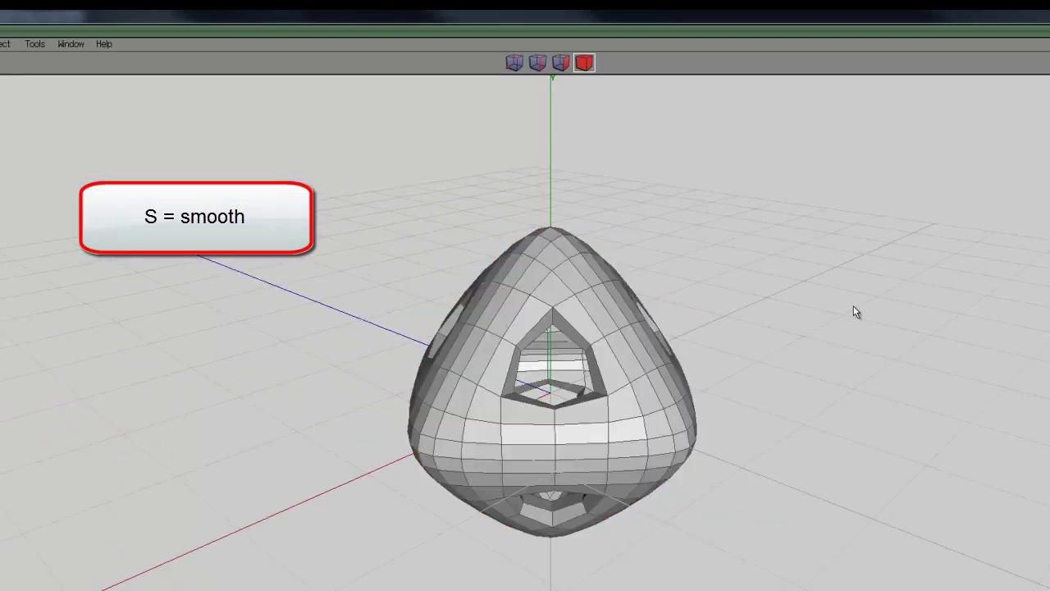
pyautogui.moveTo(854, 312); pyautogui.dragTo(550, 375, button='middle')
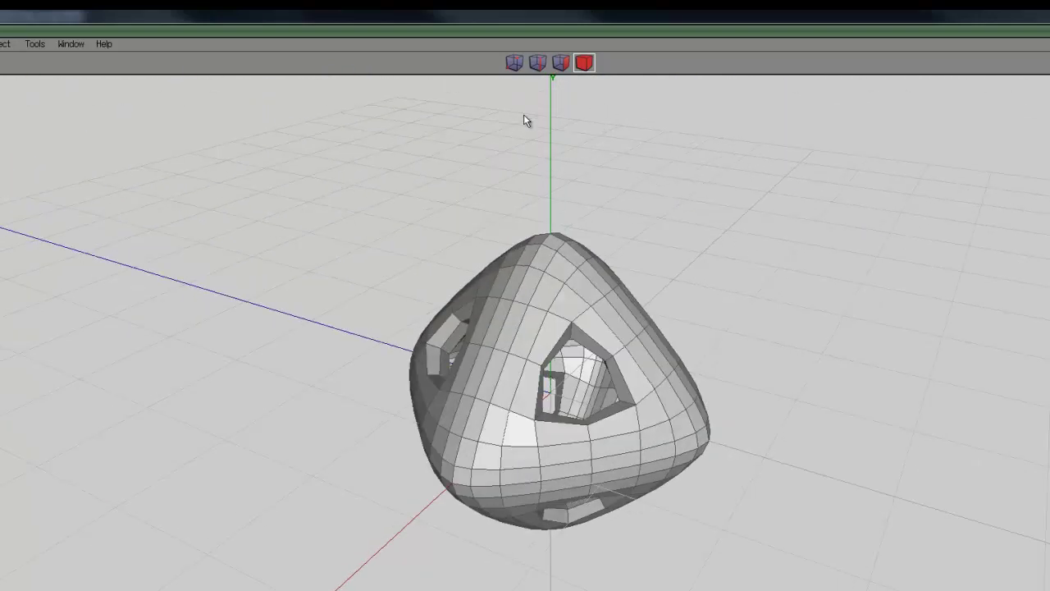
# Select a top edge and all identical edges, extend them to full loops, and add the left contour loop
pyautogui.click(539, 69)
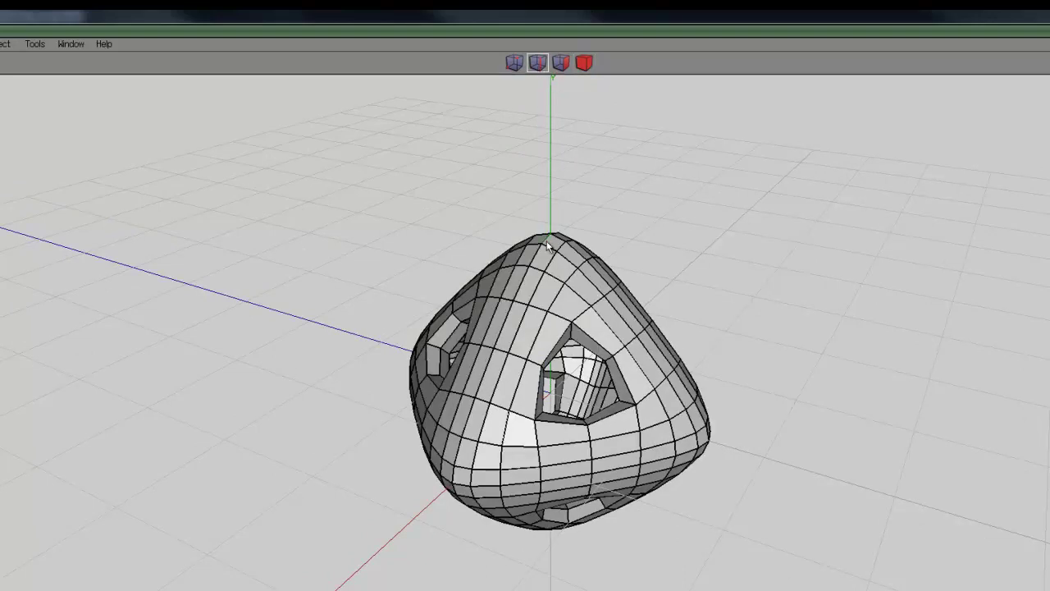
pyautogui.click(516, 290)
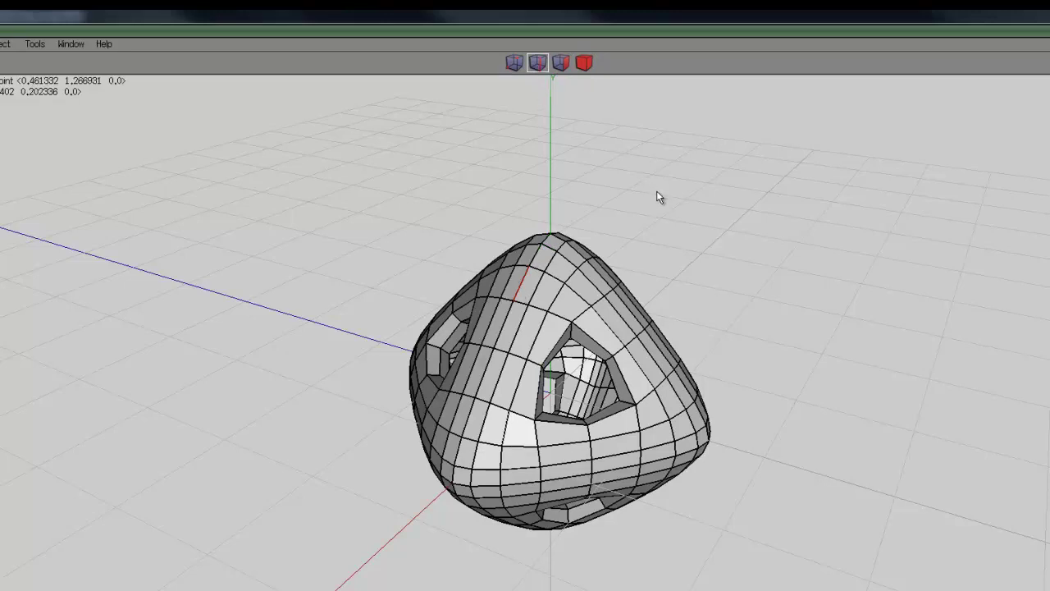
pyautogui.press('i')
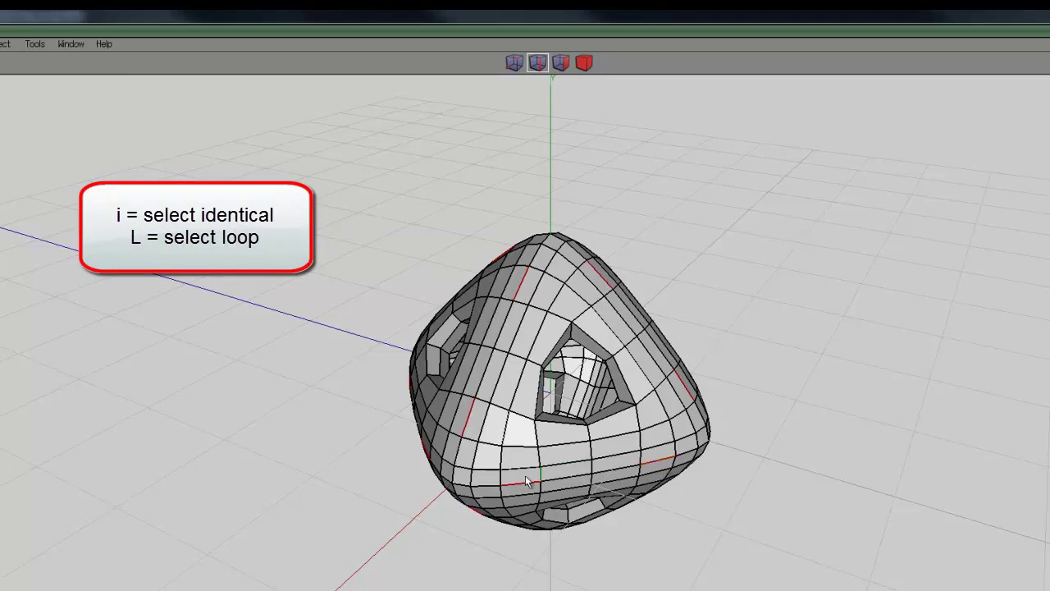
pyautogui.press('l')
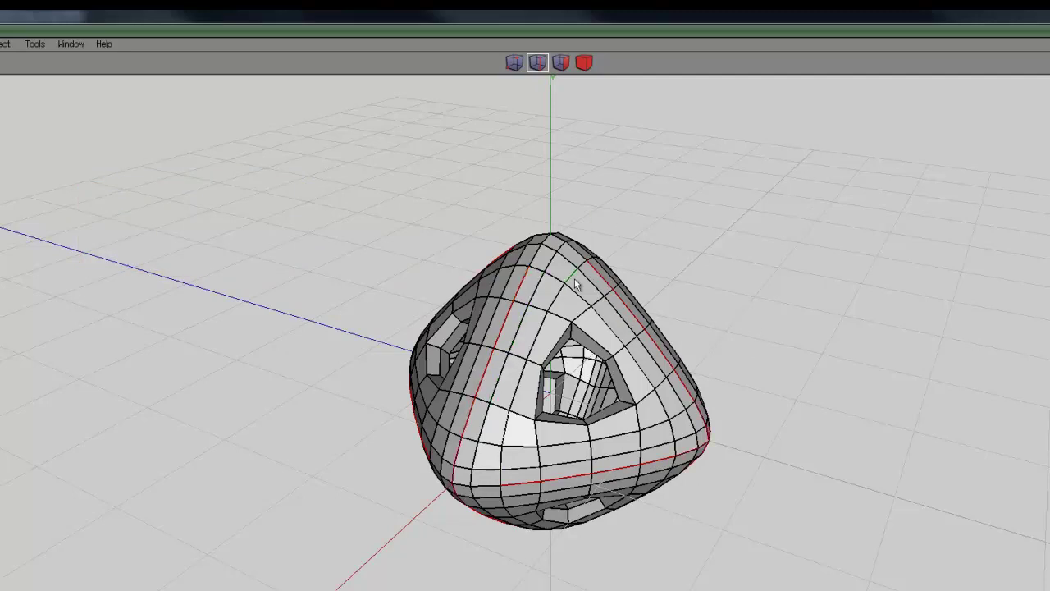
pyautogui.keyDown('shift'); pyautogui.doubleClick(479, 507); pyautogui.keyUp('shift')
pyautogui.moveTo(678, 331)
pyautogui.keyDown('alt'); pyautogui.mouseDown()
pyautogui.moveTo(550, 376)
pyautogui.moveTo(667, 319)
pyautogui.mouseUp(); pyautogui.keyUp('alt')
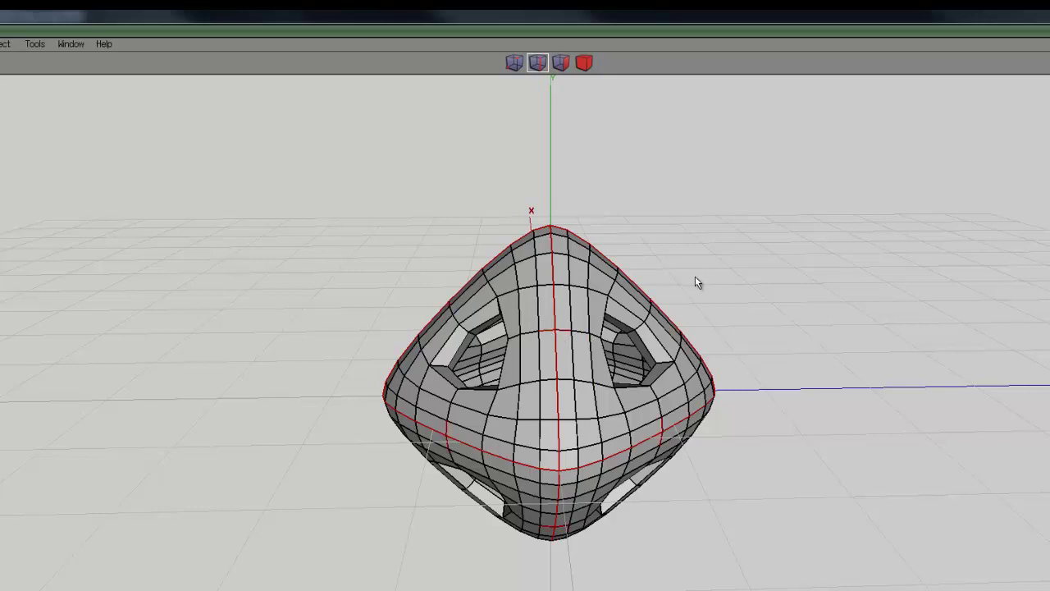
pyautogui.moveTo(694, 278); pyautogui.dragTo(552, 379, button='middle')
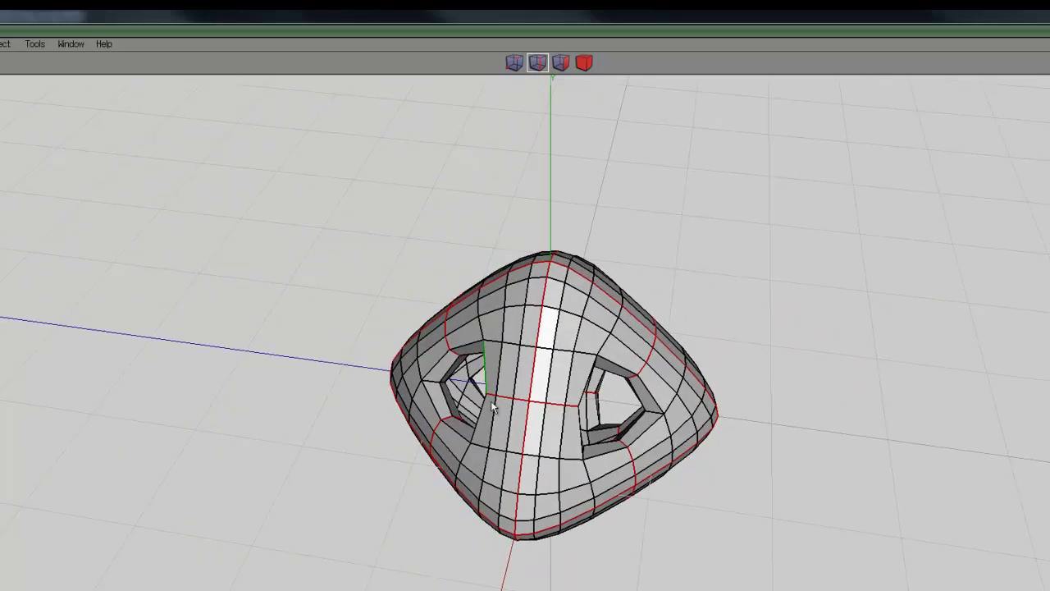
pyautogui.moveTo(816, 276); pyautogui.dragTo(597, 325, button='middle')
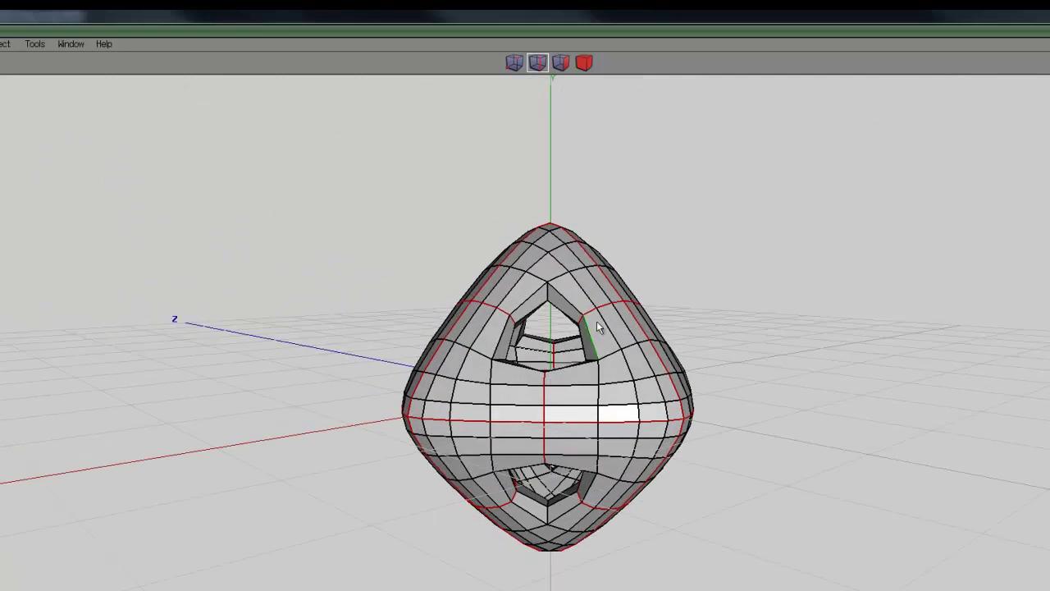
pyautogui.moveTo(629, 246); pyautogui.dragTo(639, 207, button='middle')
pyautogui.moveTo(733, 213); pyautogui.dragTo(550, 375, button='middle')
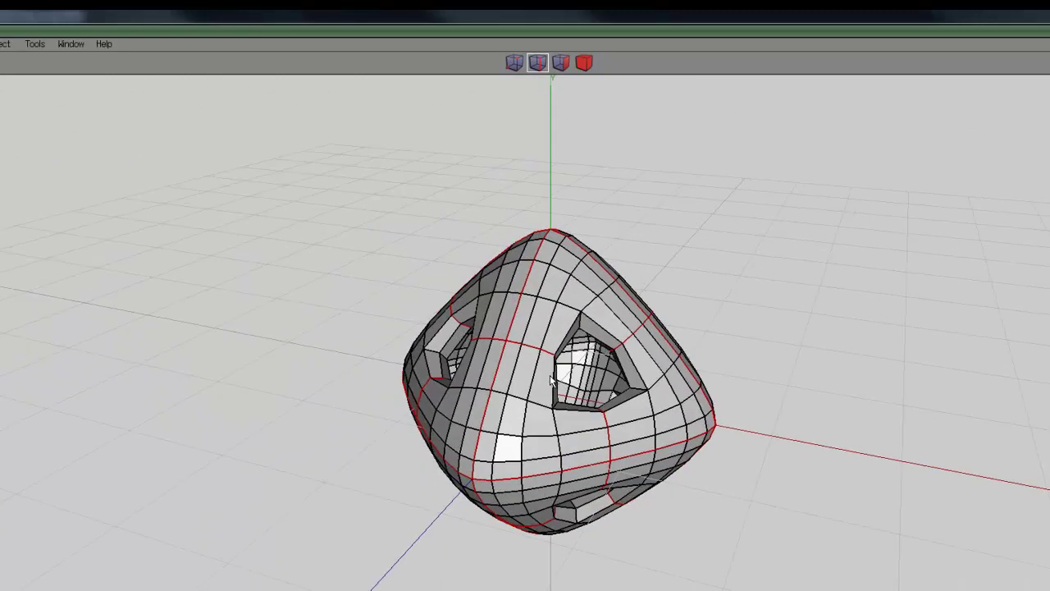
# Bevel the selected edge loops into wide strips
pyautogui.rightClick(742, 201)
pyautogui.click(738, 353)
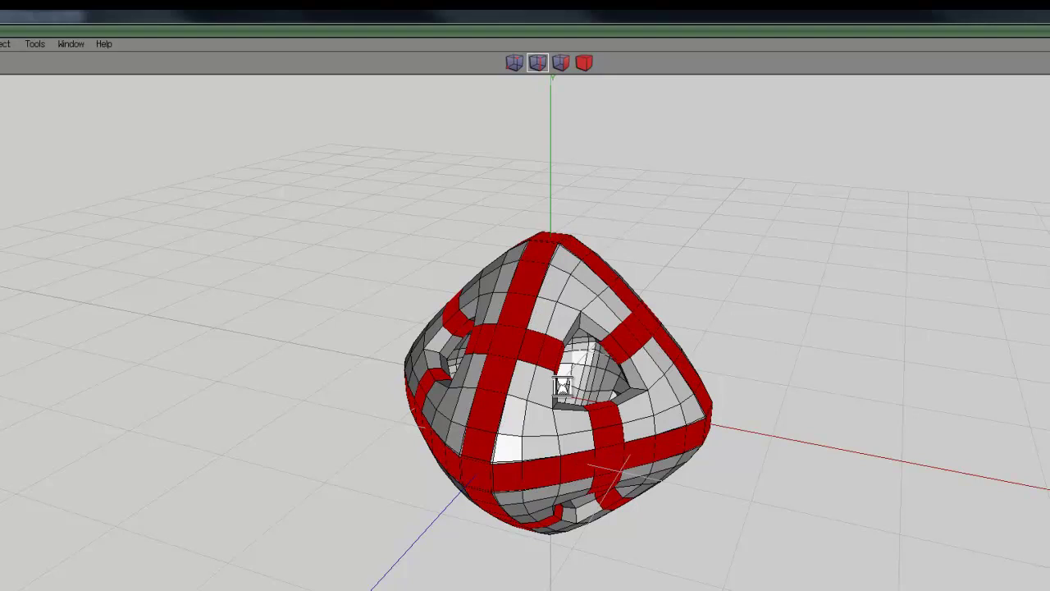
pyautogui.moveTo(734, 336); pyautogui.dragTo(548, 376, button='middle')
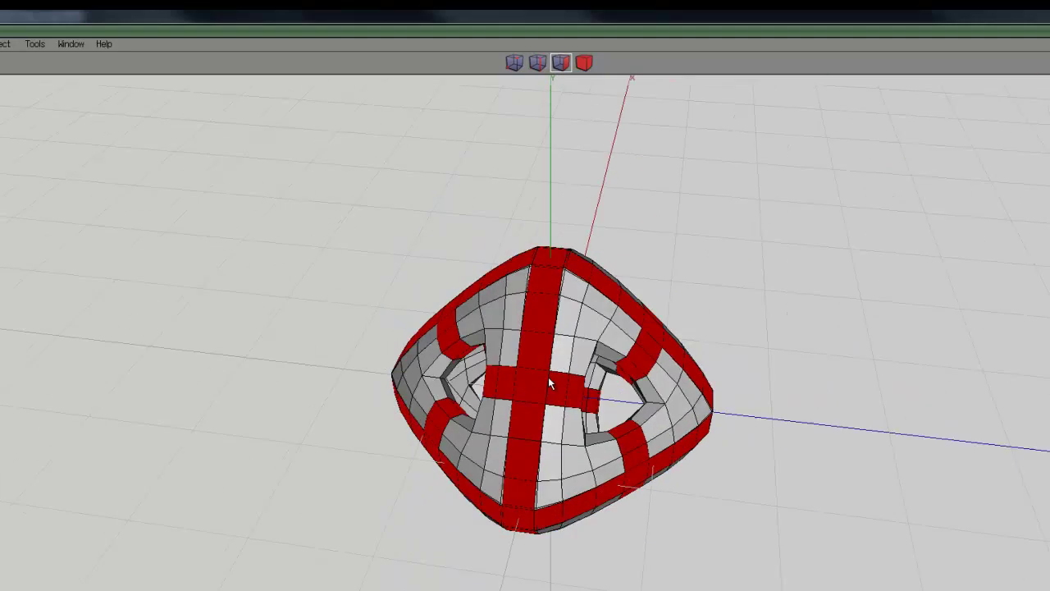
# Extrude the strip faces outward along their normals into raised bands
pyautogui.rightClick(750, 223)
pyautogui.click(729, 298)
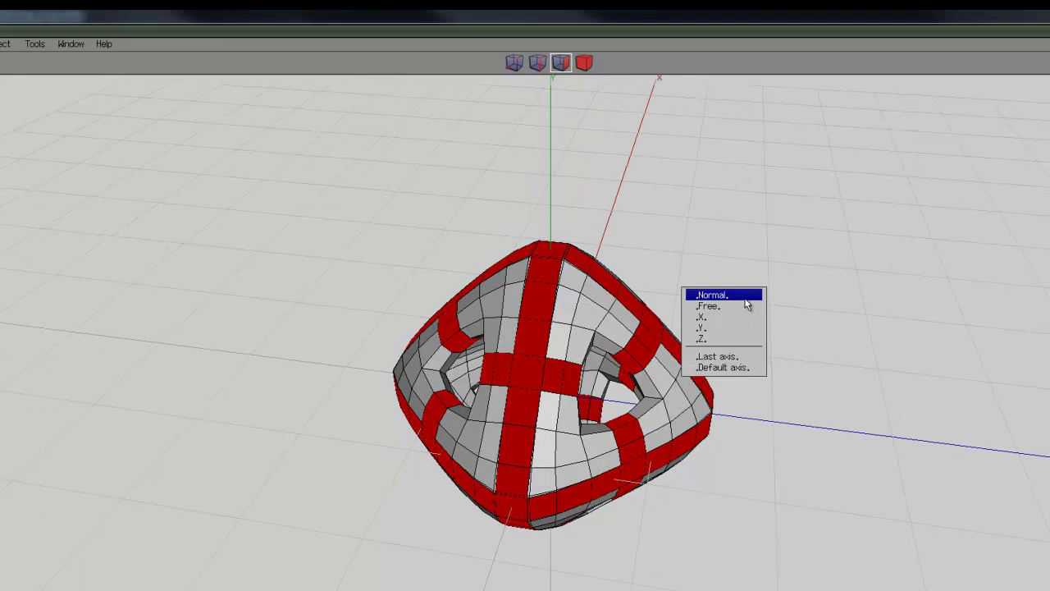
pyautogui.click(727, 296)
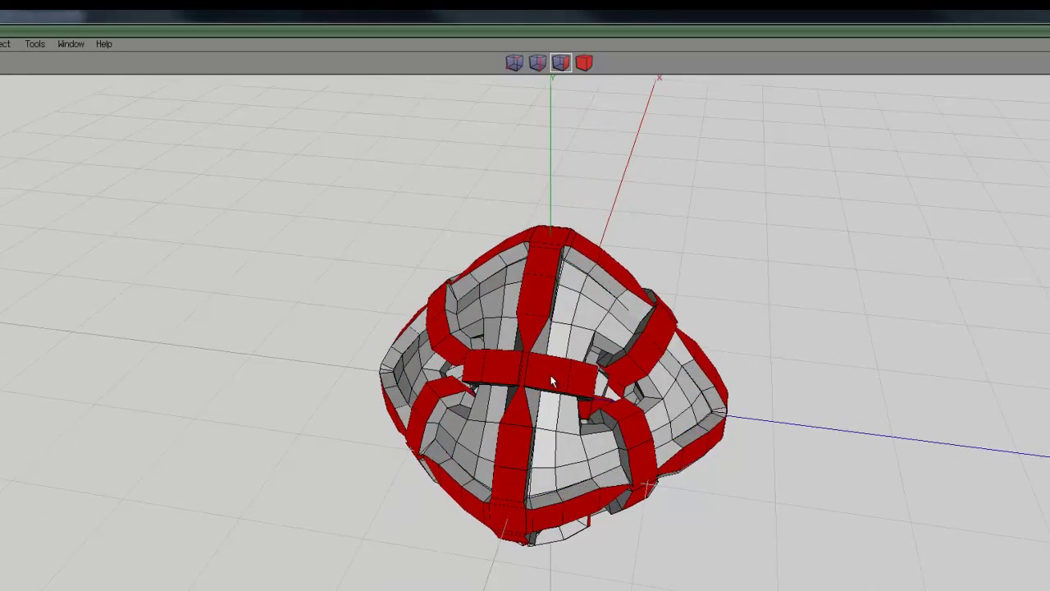
pyautogui.click(551, 380)
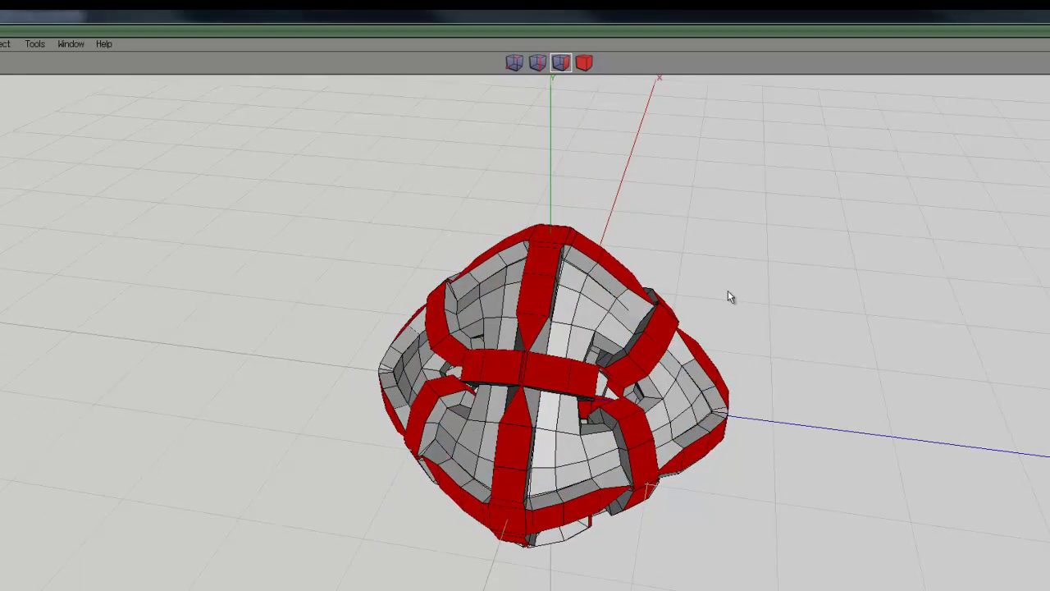
pyautogui.moveTo(549, 378); pyautogui.dragTo(655, 294, button='middle')
pyautogui.scroll(5, 552, 379)
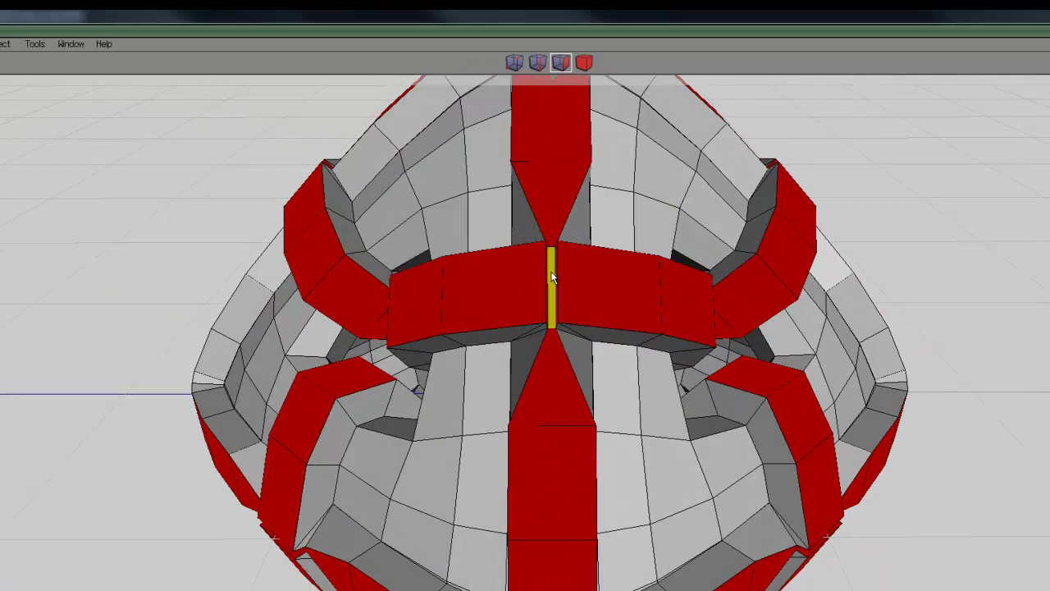
pyautogui.moveTo(739, 203); pyautogui.dragTo(860, 152, button='middle')
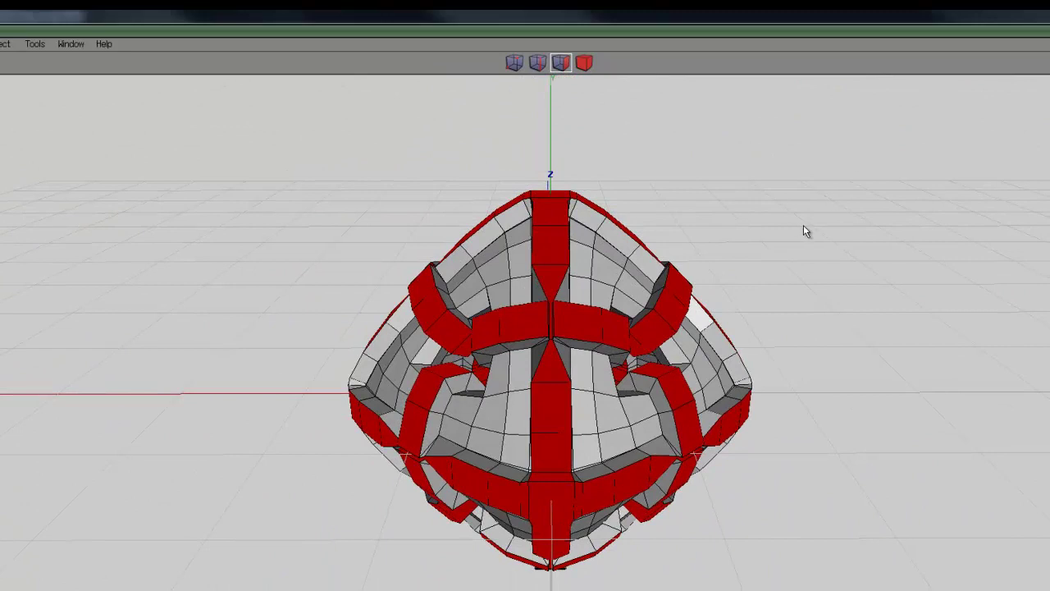
# Grow the band face selection outward and smooth it into denser, rounded ribs
pyautogui.moveTo(804, 232); pyautogui.dragTo(817, 228, button='middle')
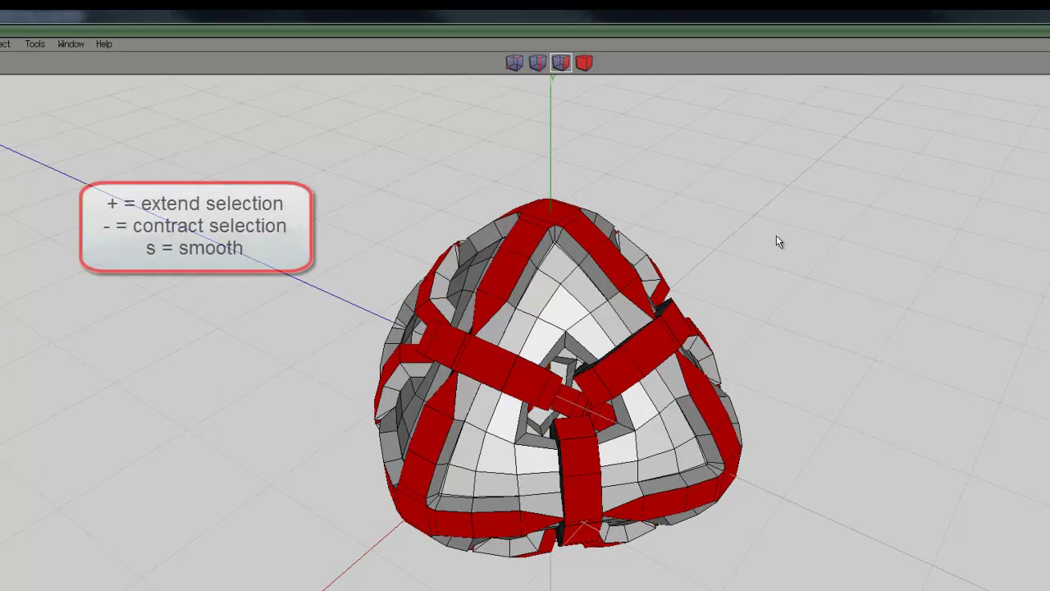
pyautogui.press('+')
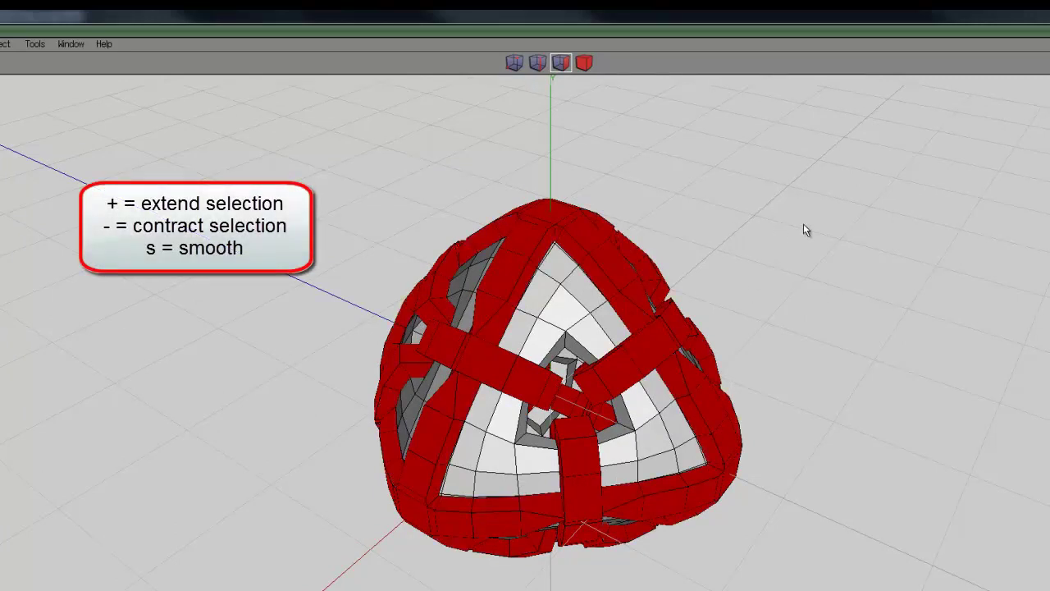
pyautogui.press('s')
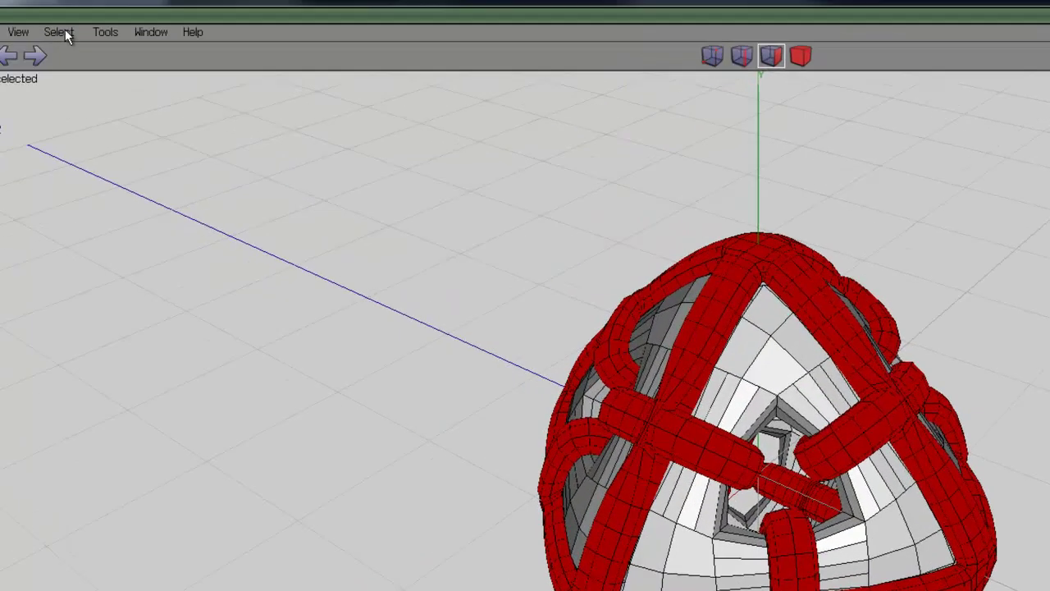
# Invert the face selection twice to return to the outer band faces
pyautogui.click(3, 45)
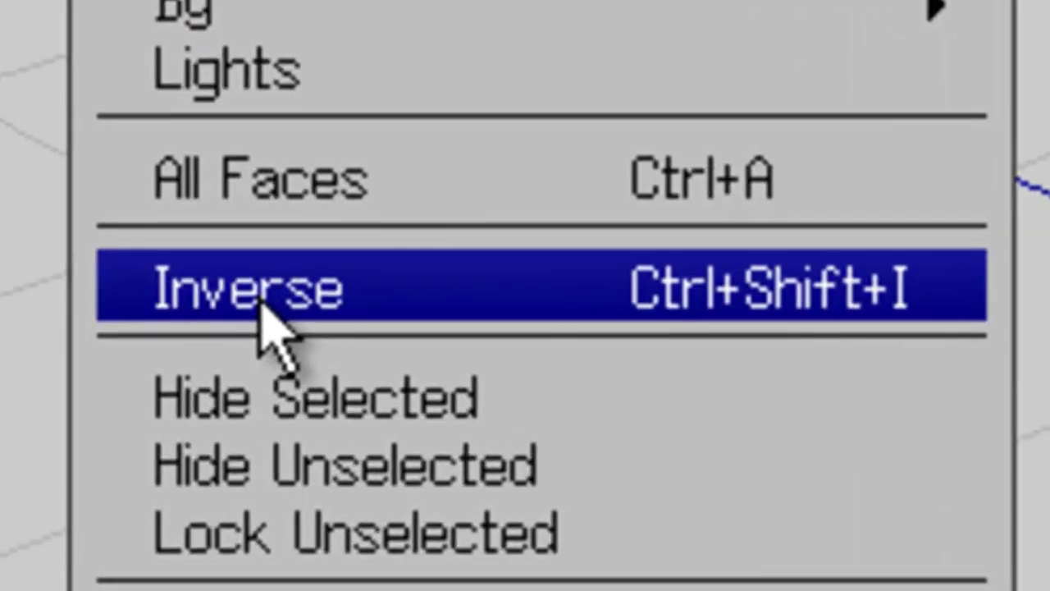
pyautogui.click(240, 318)
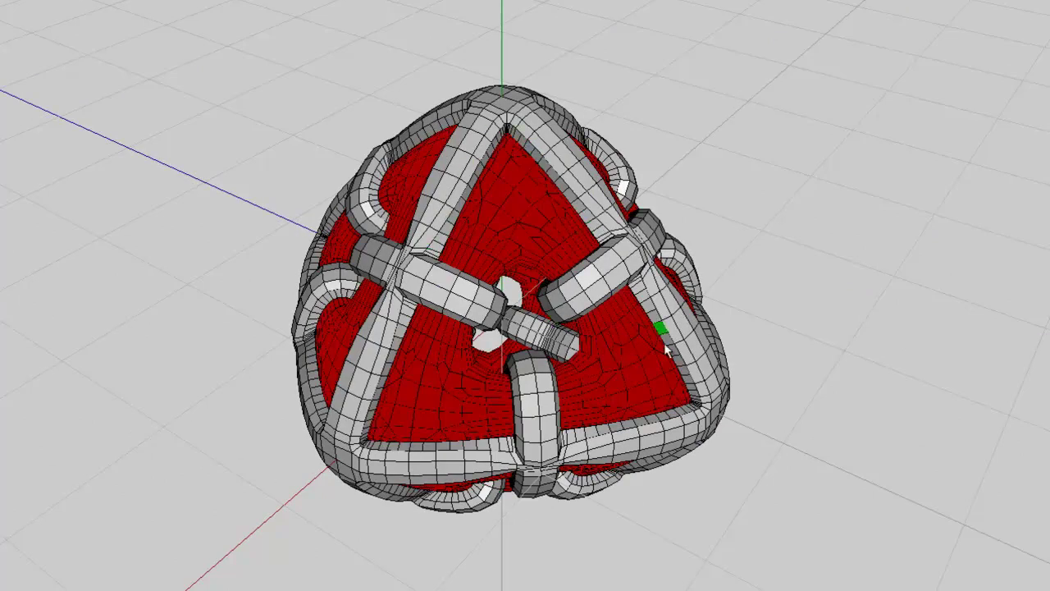
pyautogui.click(94, 36)
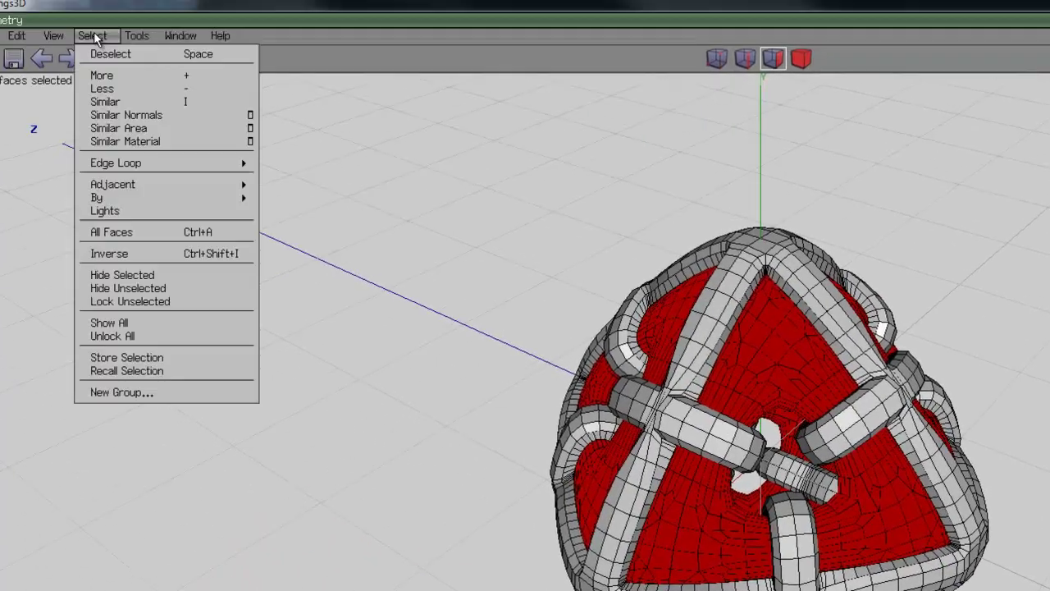
pyautogui.click(133, 253)
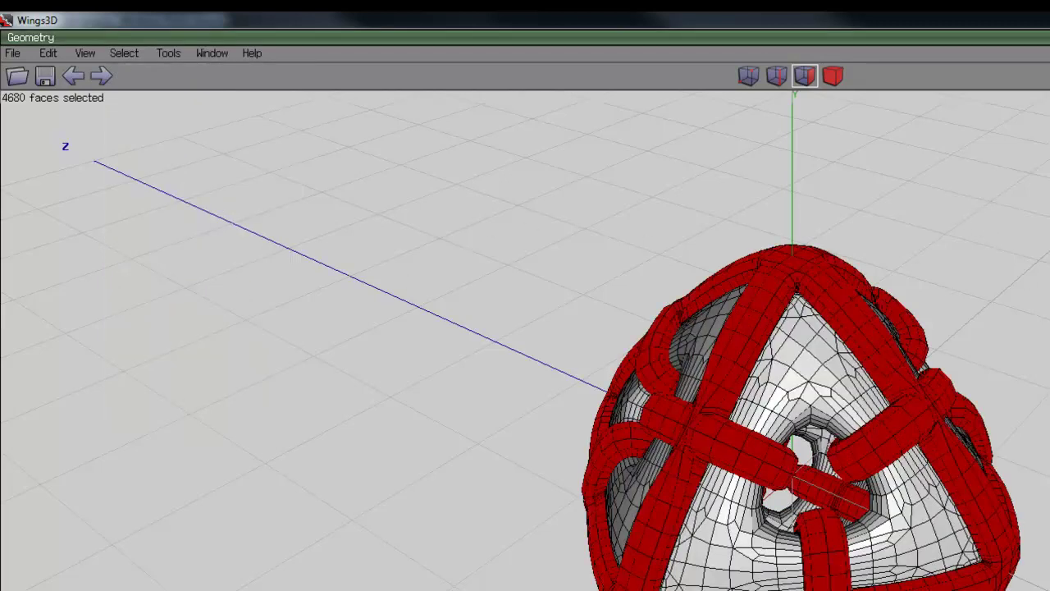
# Smooth the bands again into finely subdivided rounded tubes
pyautogui.press('s')
pyautogui.moveTo(786, 457)
pyautogui.mouseDown(button='middle')
pyautogui.moveTo(794, 463)
pyautogui.moveTo(790, 451)
pyautogui.mouseUp(button='middle')
pyautogui.scroll(5, 791, 453)
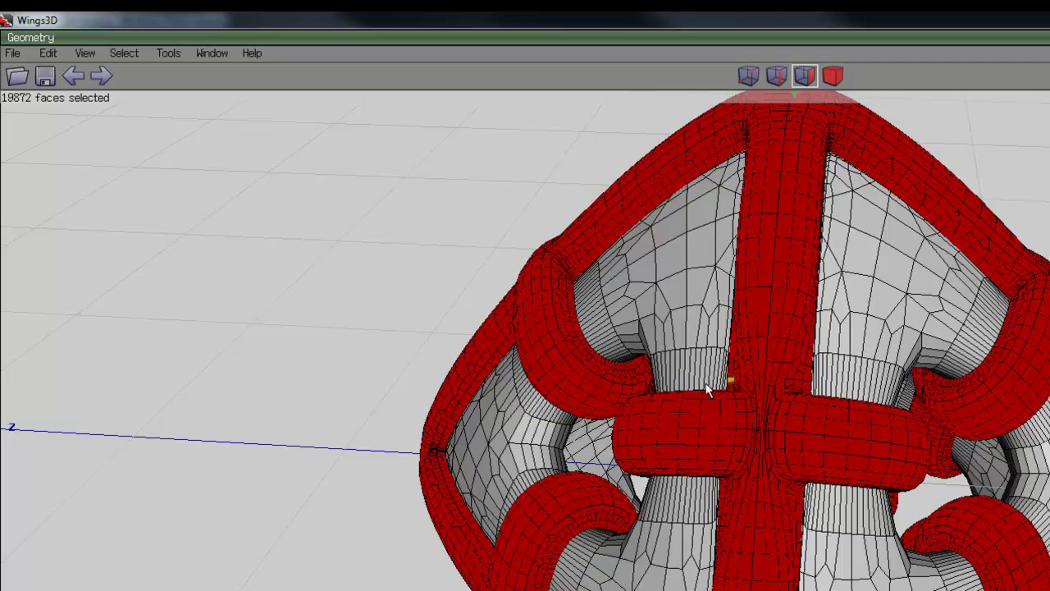
pyautogui.moveTo(525, 328)
pyautogui.mouseDown(button='middle')
pyautogui.moveTo(492, 312)
pyautogui.moveTo(468, 279)
pyautogui.moveTo(525, 328)
pyautogui.mouseUp(button='middle')
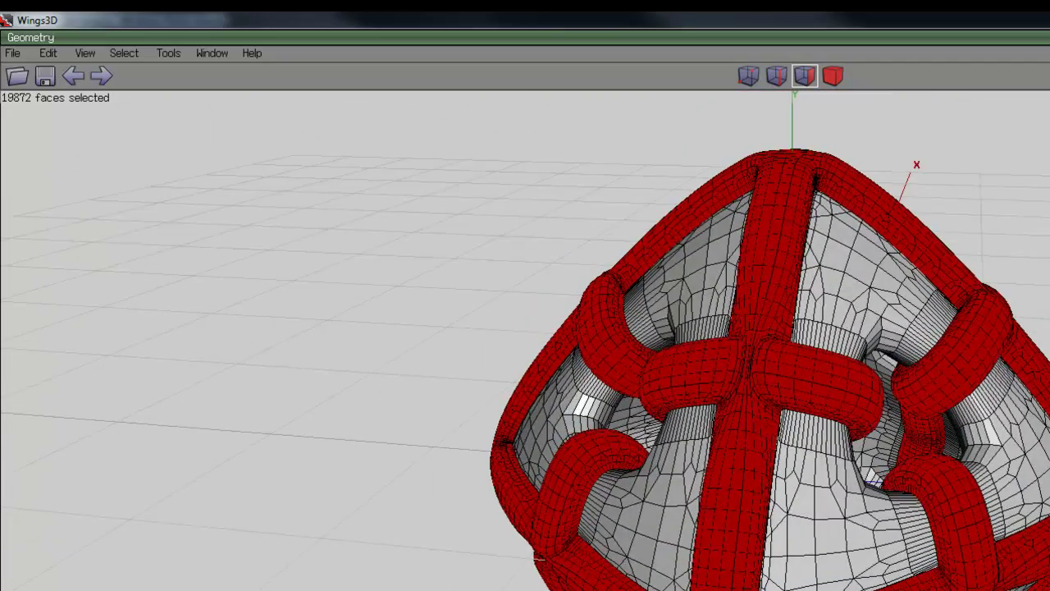
# Invert the selection to the inner faces and hide them, leaving only the outer tubes
pyautogui.click(119, 52)
pyautogui.click(156, 276)
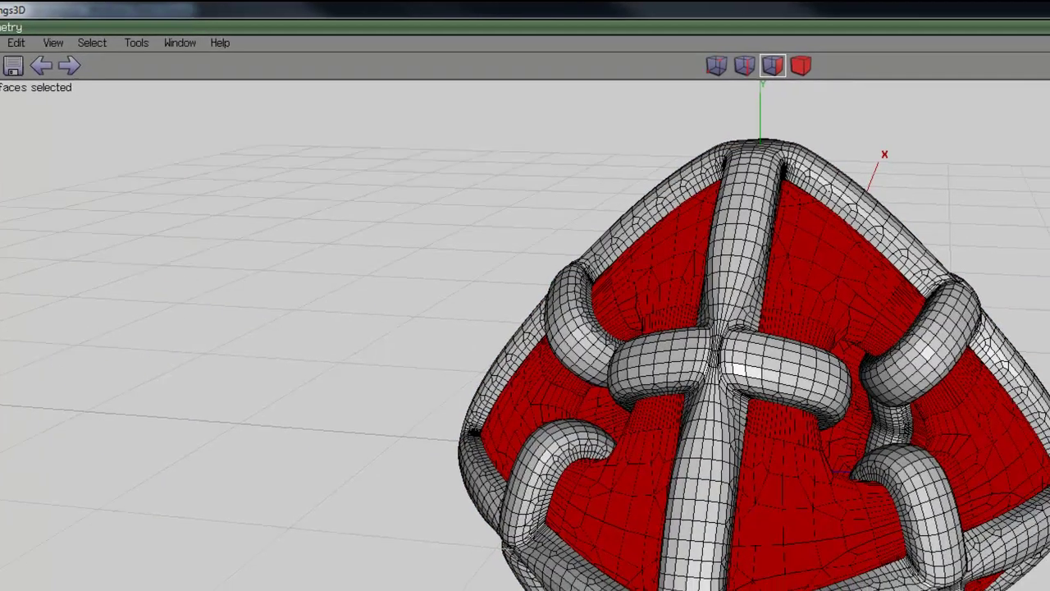
pyautogui.rightClick(856, 110)
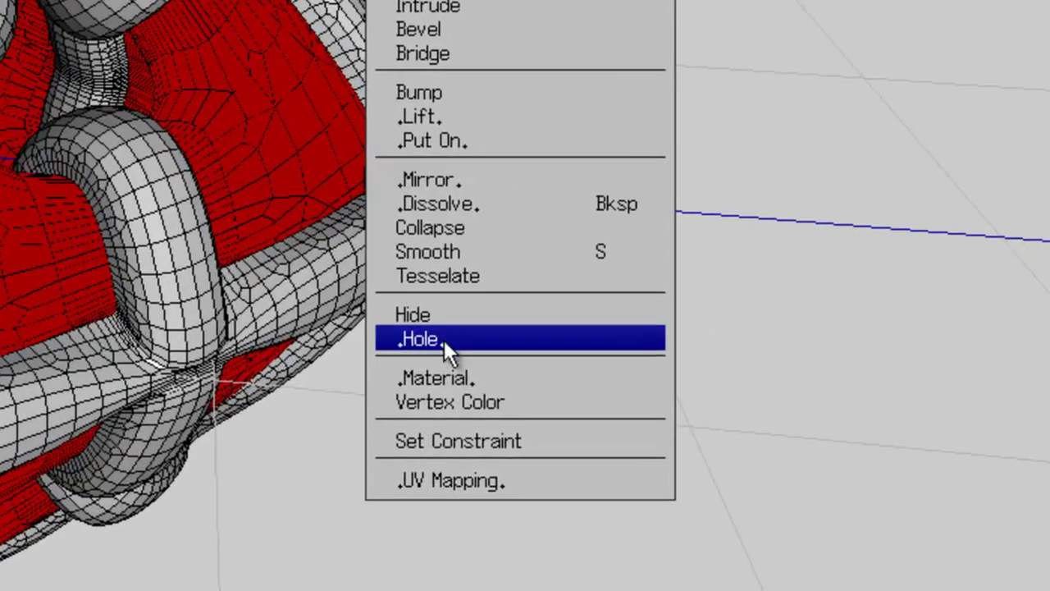
pyautogui.click(716, 452)
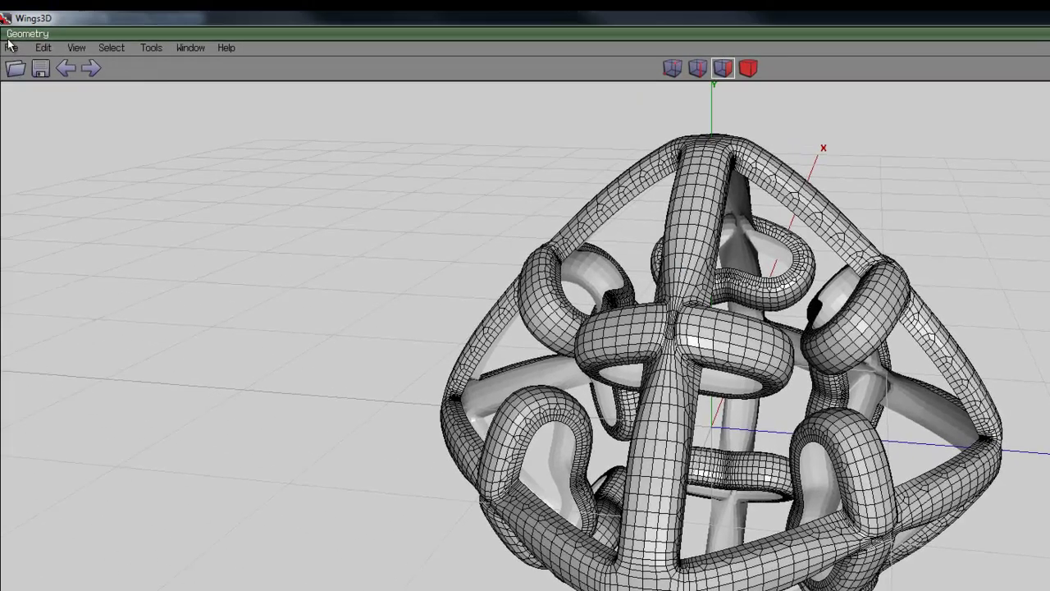
pyautogui.click(19, 47)
# Export the tube cage as a Wavefront OBJ file named 'Outer edge'
pyautogui.moveTo(252, 302)
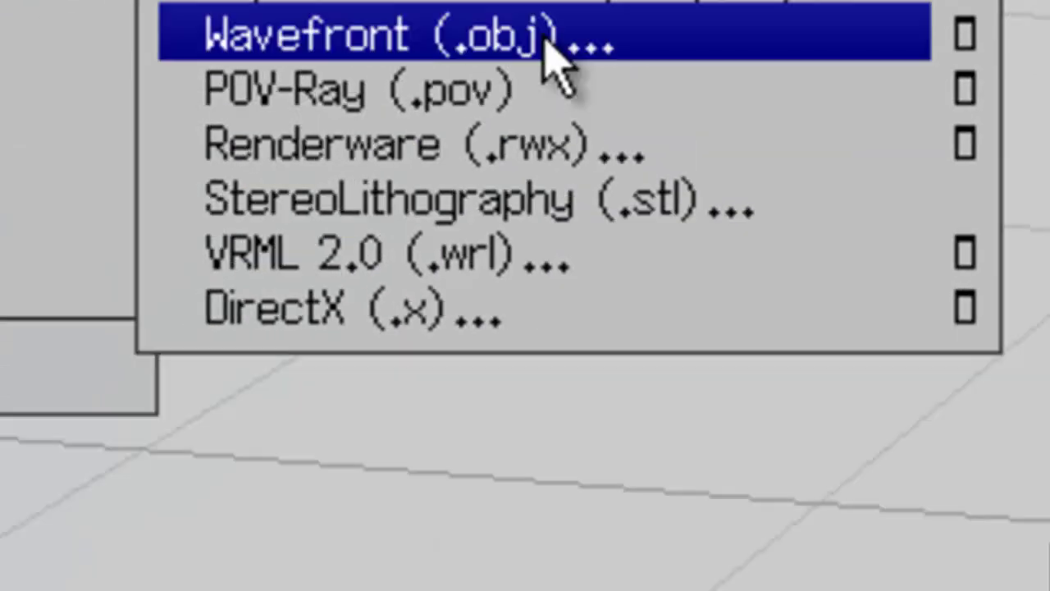
pyautogui.click(533, 328)
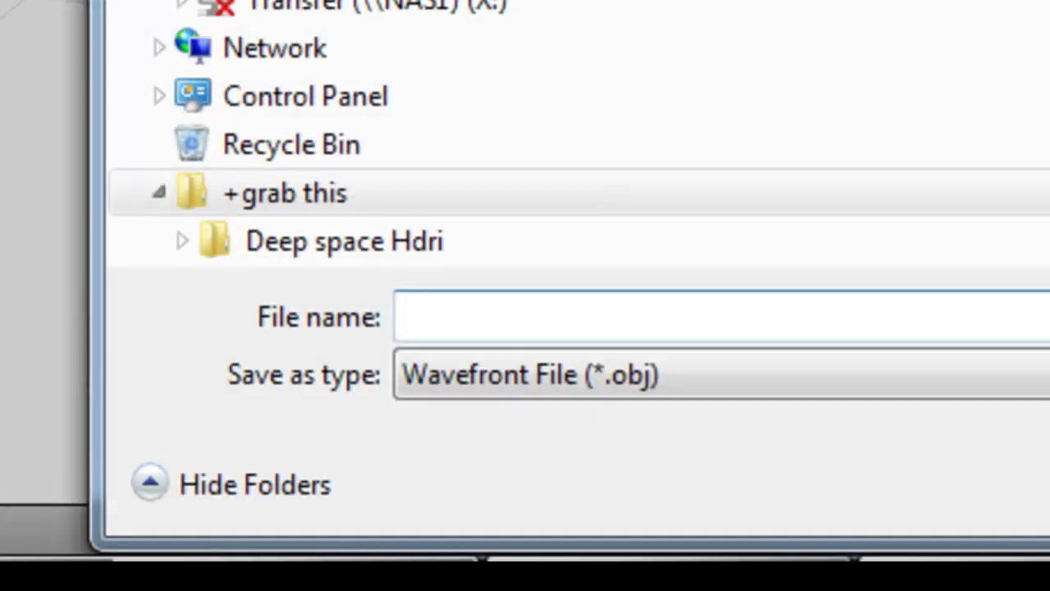
pyautogui.write('Outer')
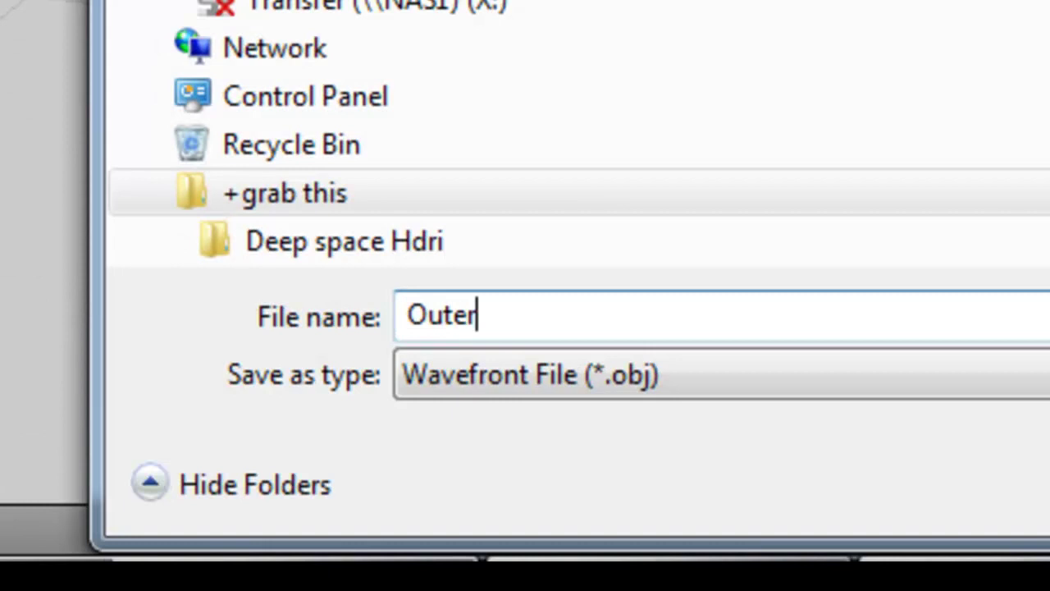
pyautogui.write(' surfac')
pyautogui.press('BackSpace')
pyautogui.press('BackSpace')
pyautogui.press('BackSpace')
pyautogui.press('BackSpace')
pyautogui.press('BackSpace')
pyautogui.press('BackSpace')
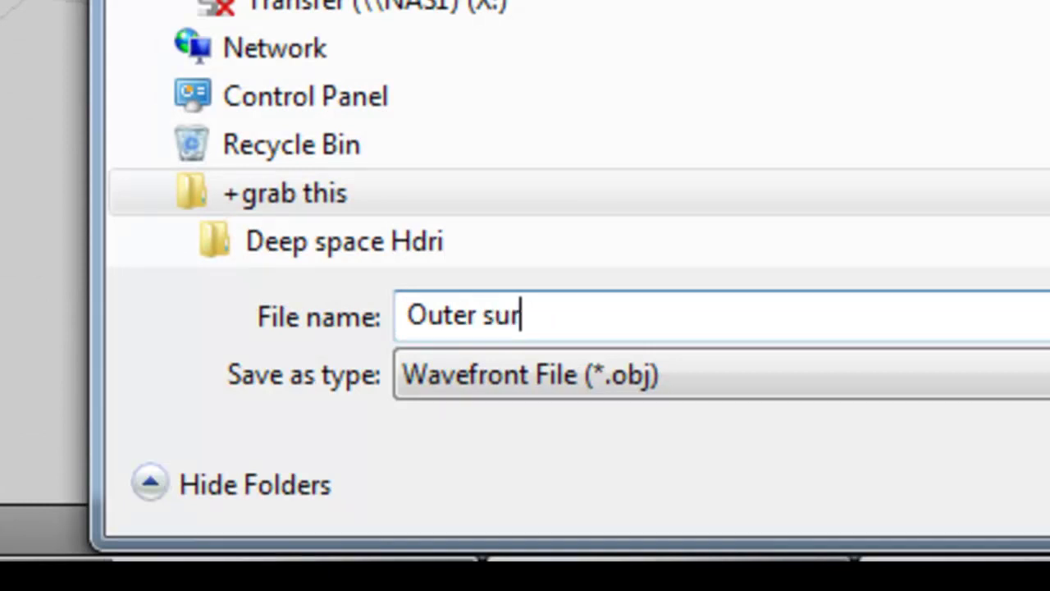
pyautogui.write('edge')
pyautogui.press('Return')
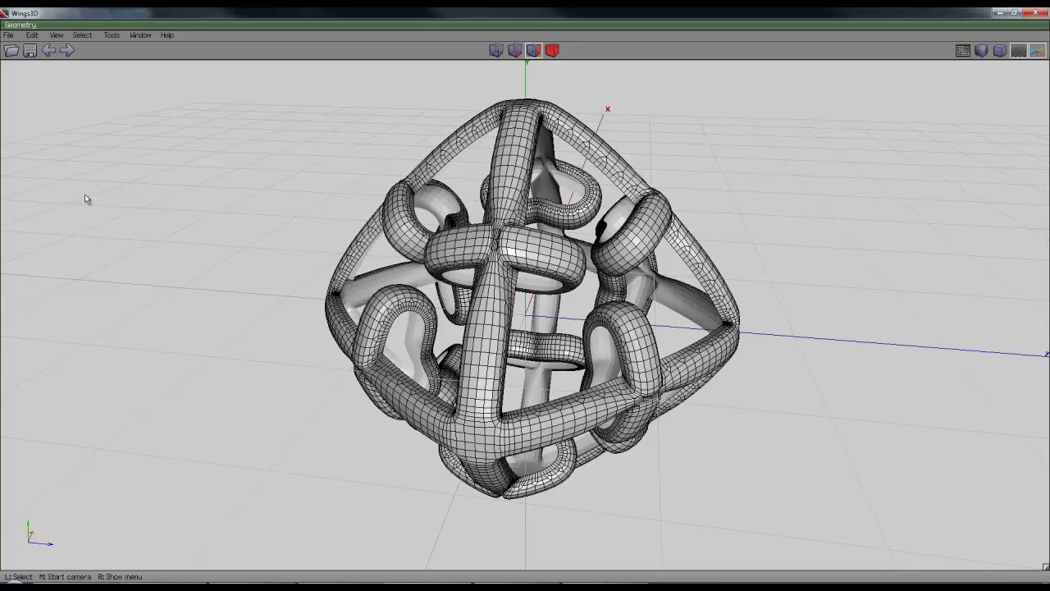
# Undo the hide, invert the selection to the tube faces, and turn them into holes
pyautogui.hotkey('ctrl', 'z')
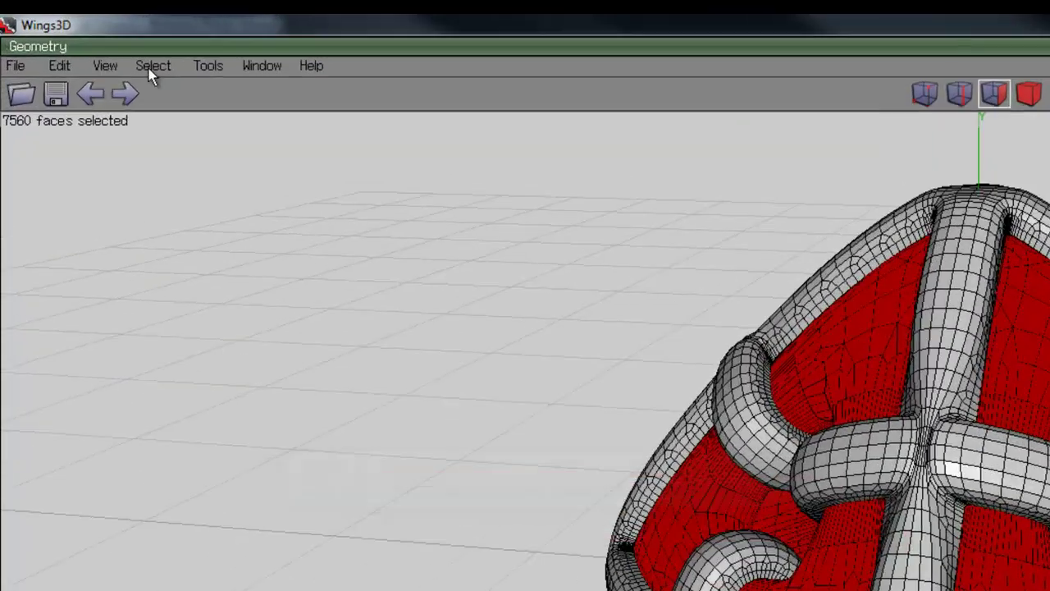
pyautogui.click(153, 66)
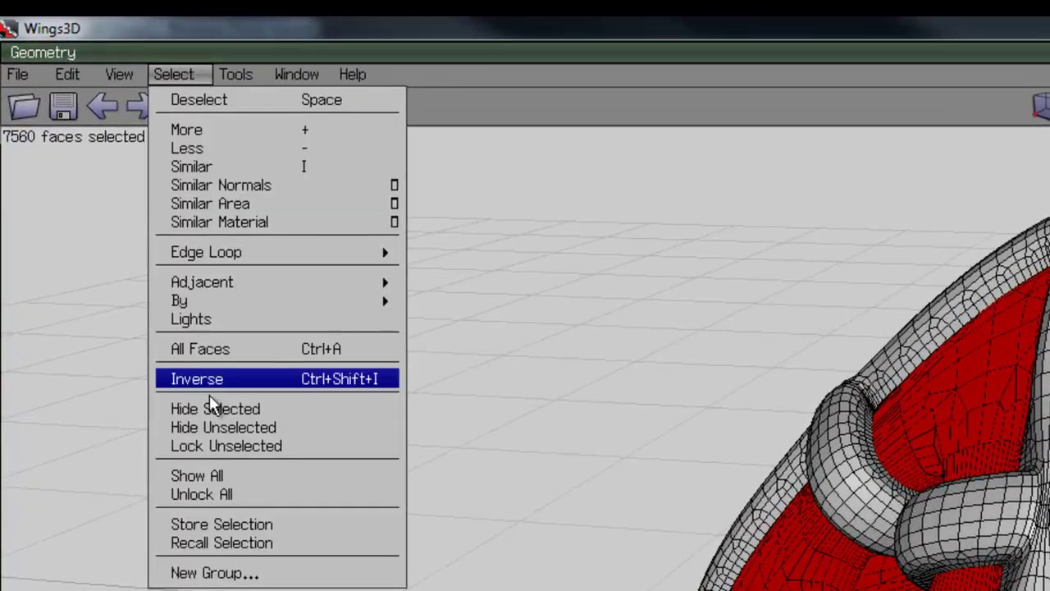
pyautogui.click(205, 333)
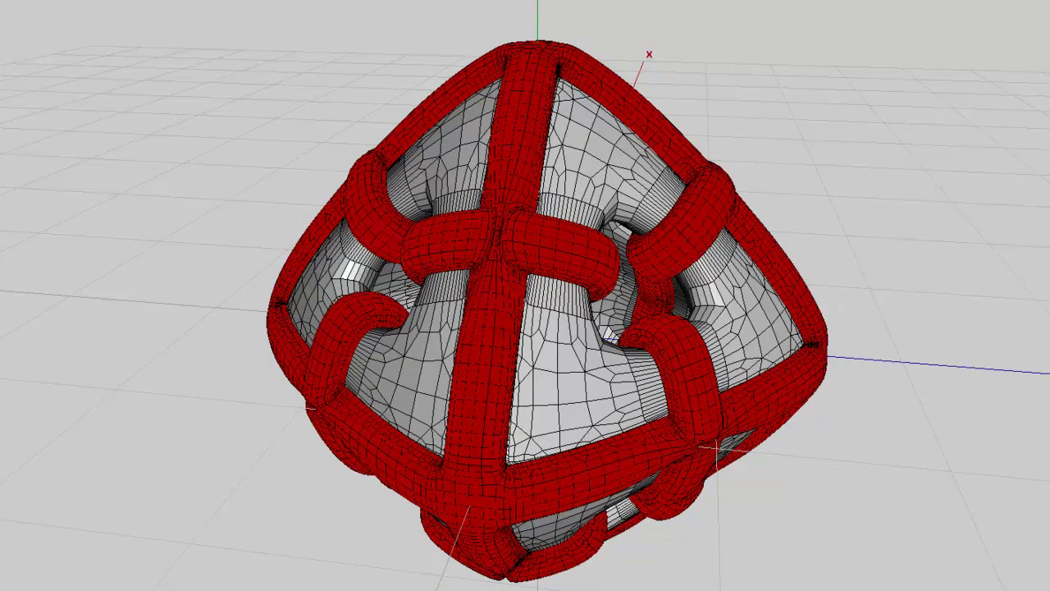
pyautogui.rightClick(930, 141)
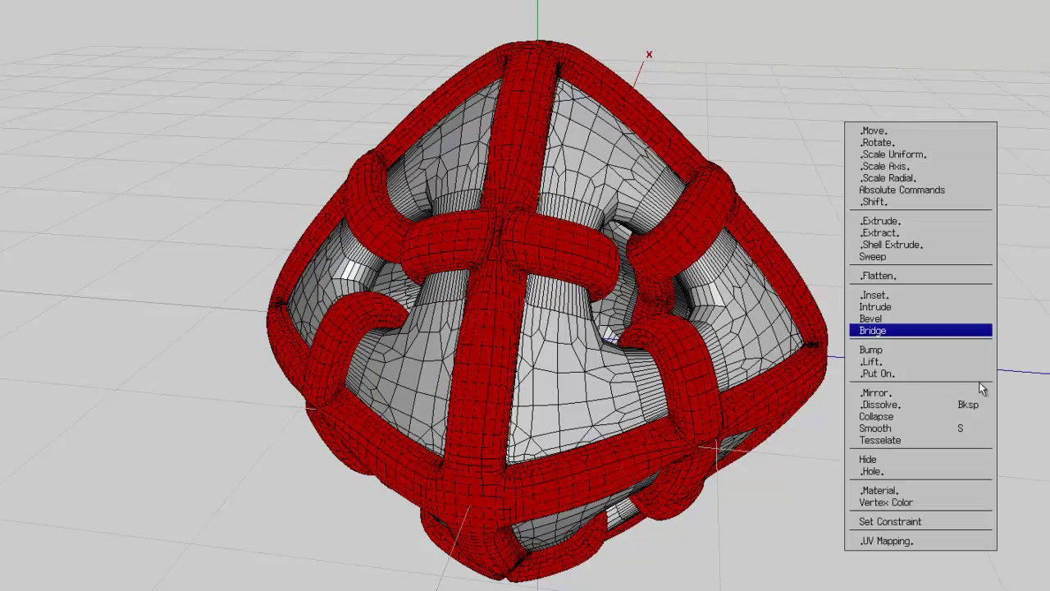
pyautogui.click(908, 472)
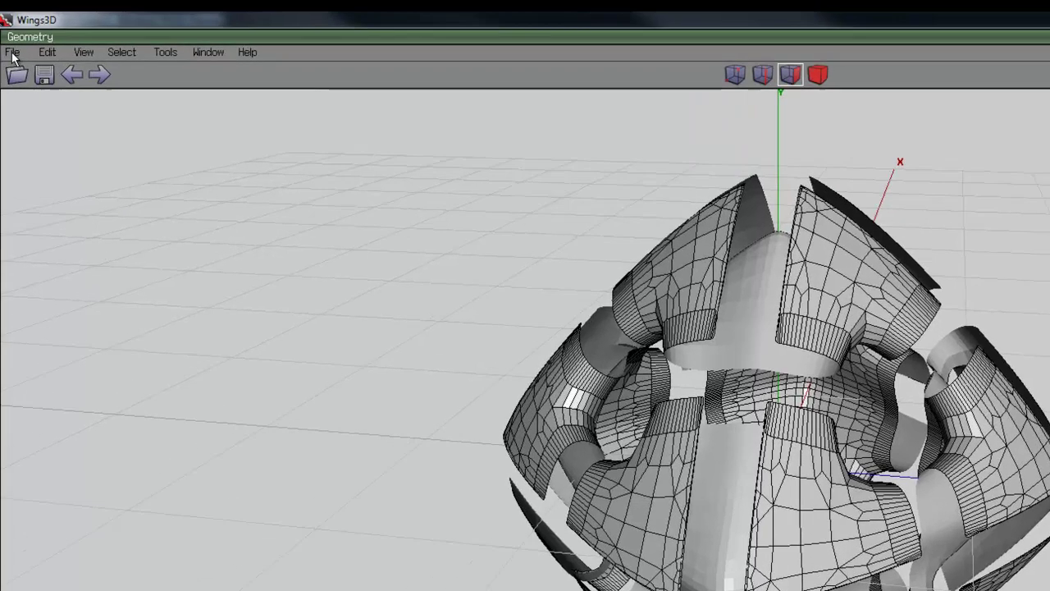
# Export the remaining inner panels as a Wavefront OBJ file named 'Inner face'
pyautogui.click(16, 48)
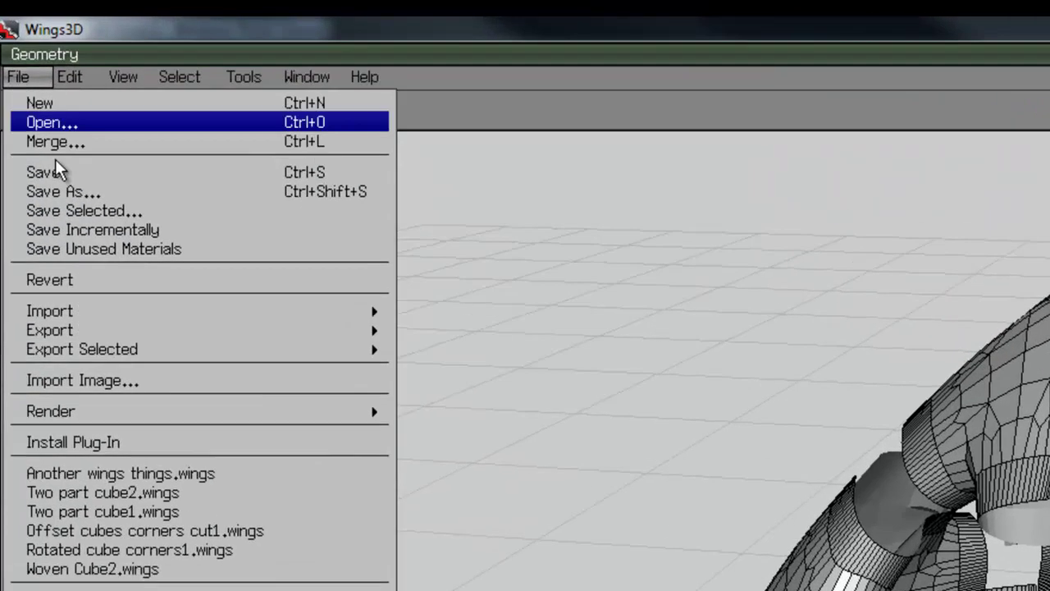
pyautogui.moveTo(90, 223)
pyautogui.moveTo(147, 337)
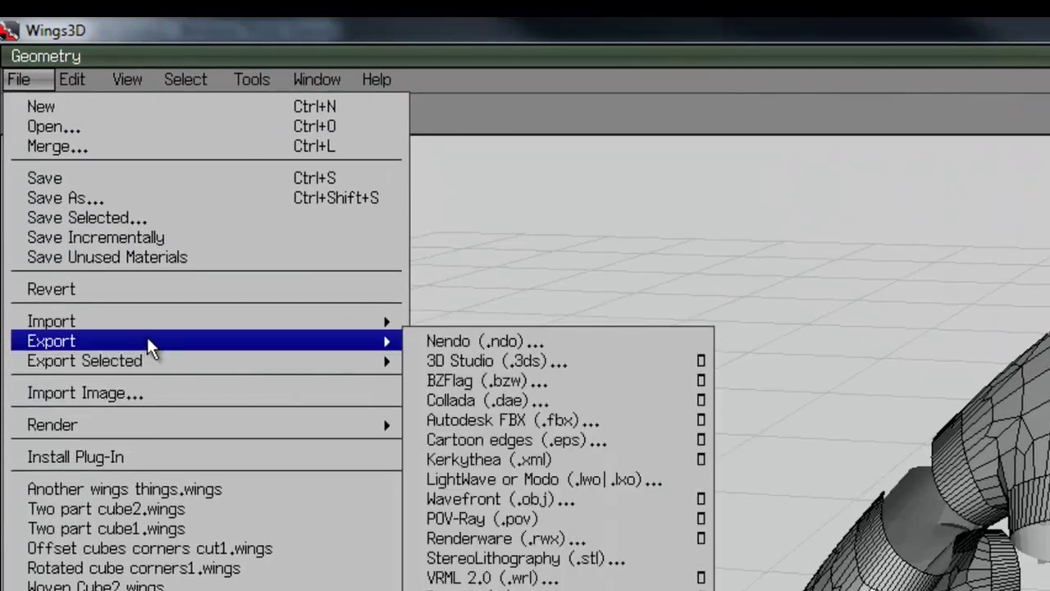
pyautogui.click(561, 499)
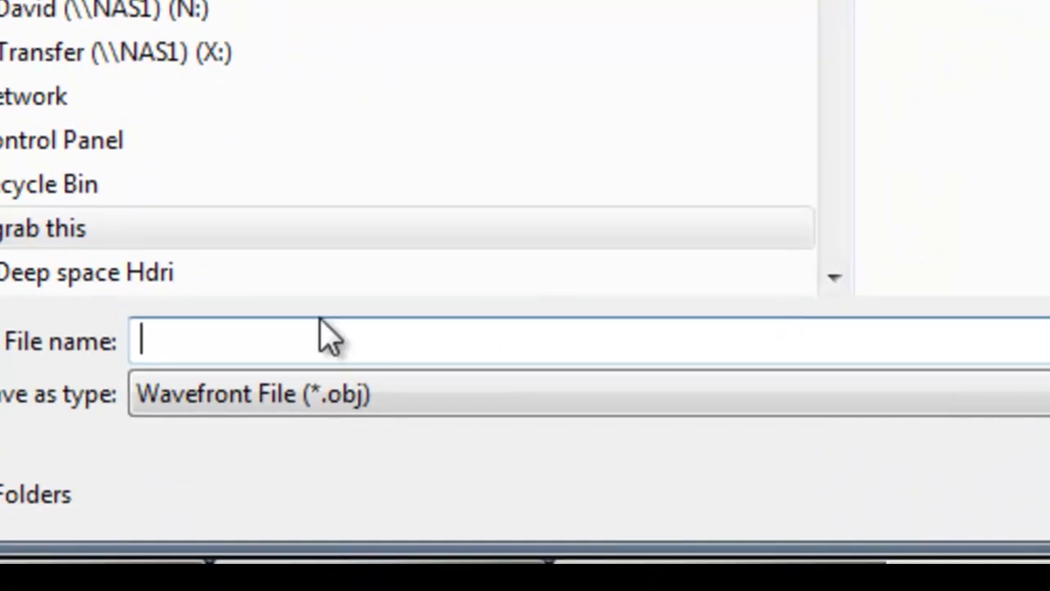
pyautogui.write('Inner face')
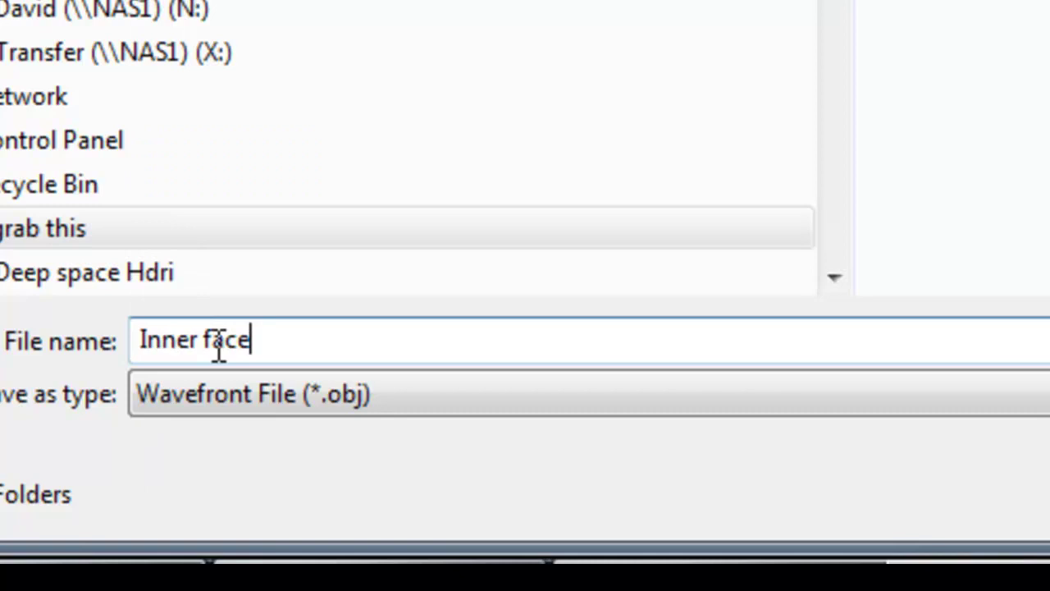
pyautogui.press('Return')
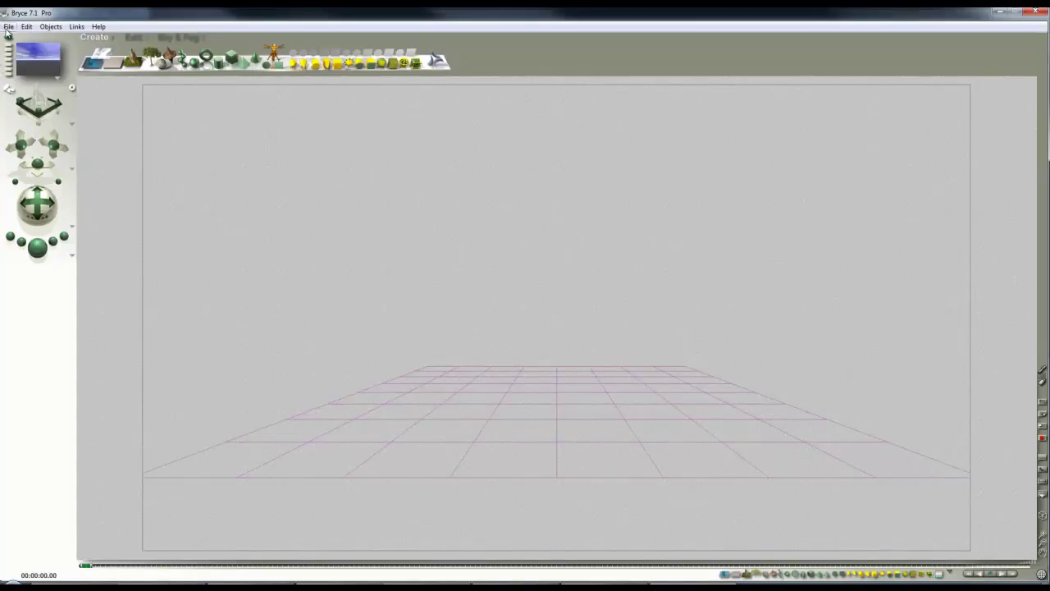
# Import Outer edge.obj from the +grab this folder into the Bryce scene
pyautogui.click(8, 27)
pyautogui.click(56, 191)
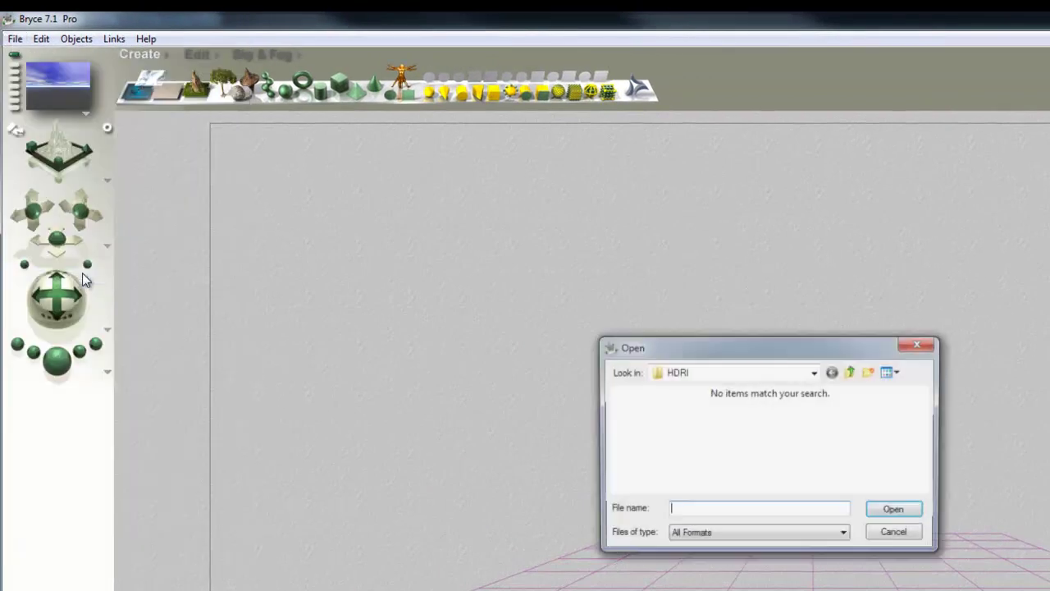
pyautogui.click(851, 372)
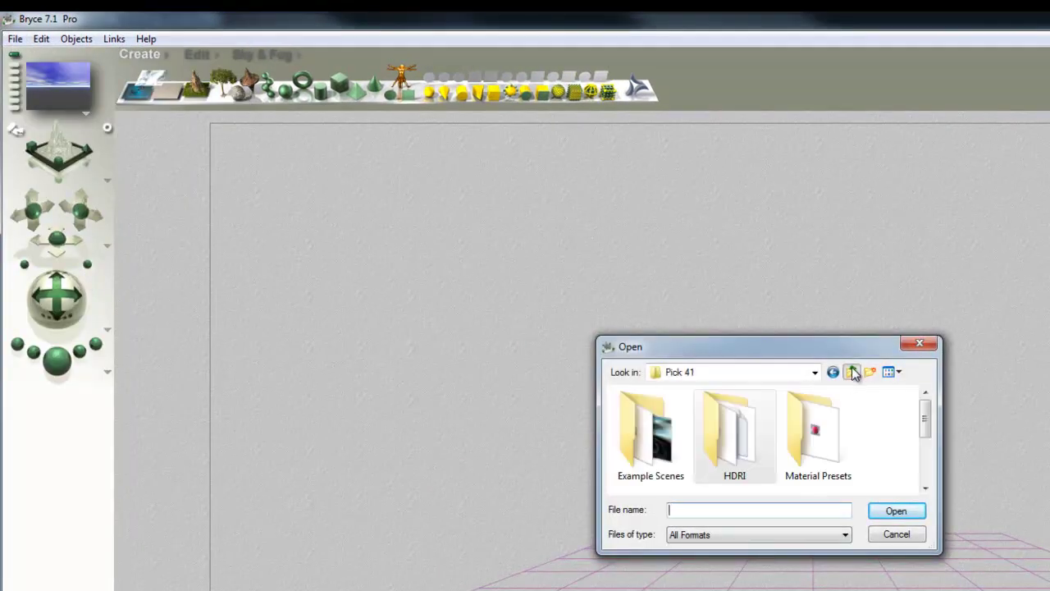
pyautogui.click(851, 372)
pyautogui.scroll(1, 927, 423)
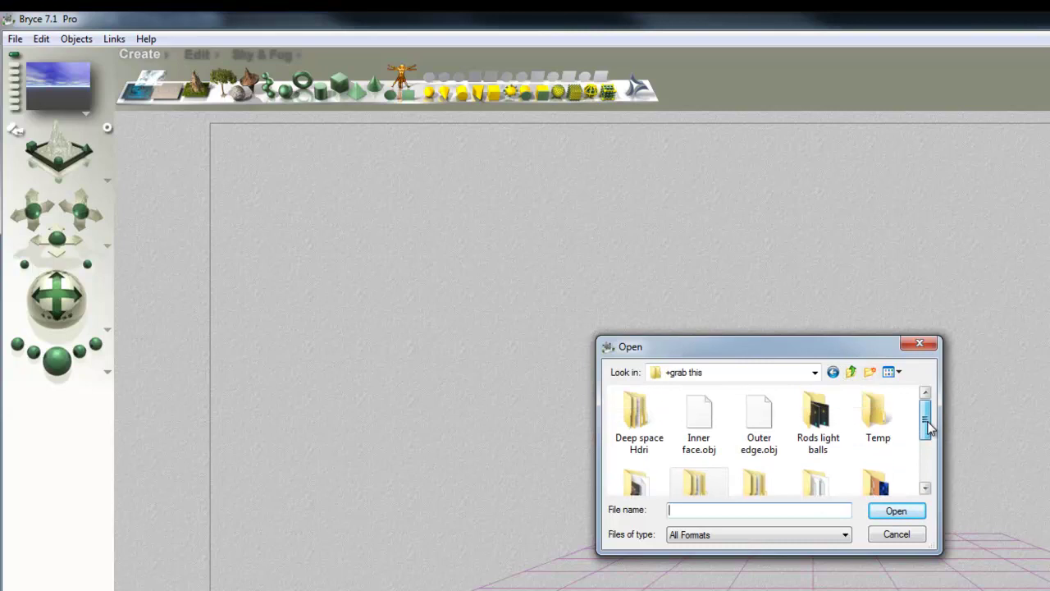
pyautogui.click(759, 420)
pyautogui.click(890, 512)
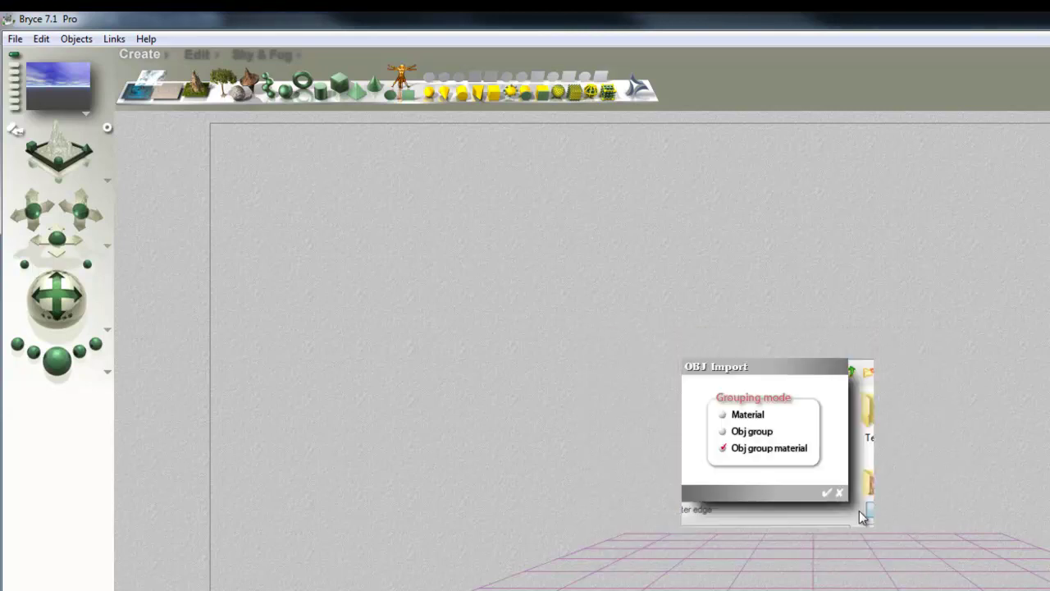
pyautogui.click(828, 492)
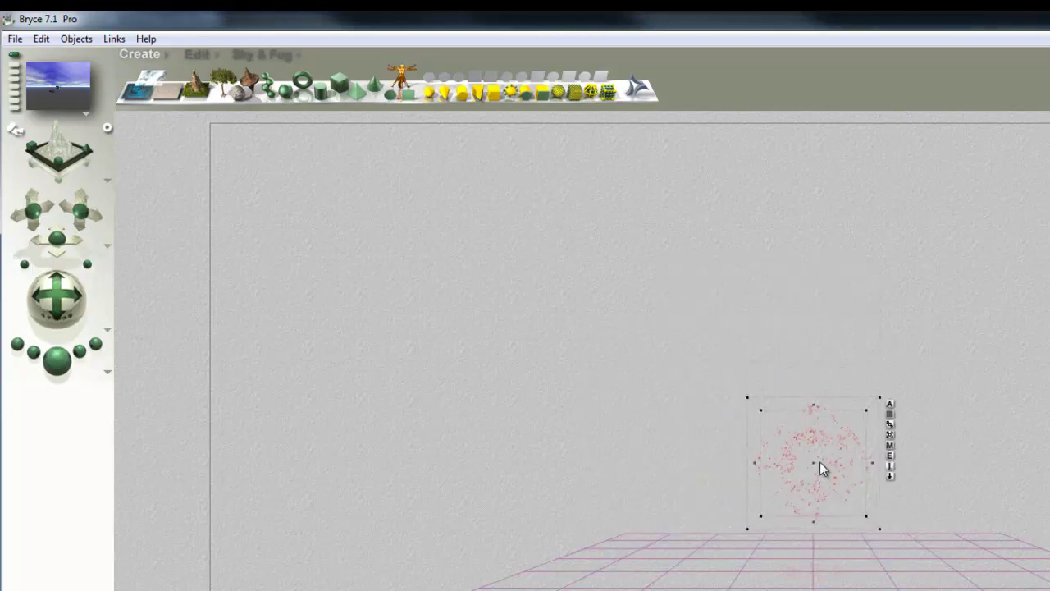
# Import Inner face.obj into the scene as a second object
pyautogui.click(16, 39)
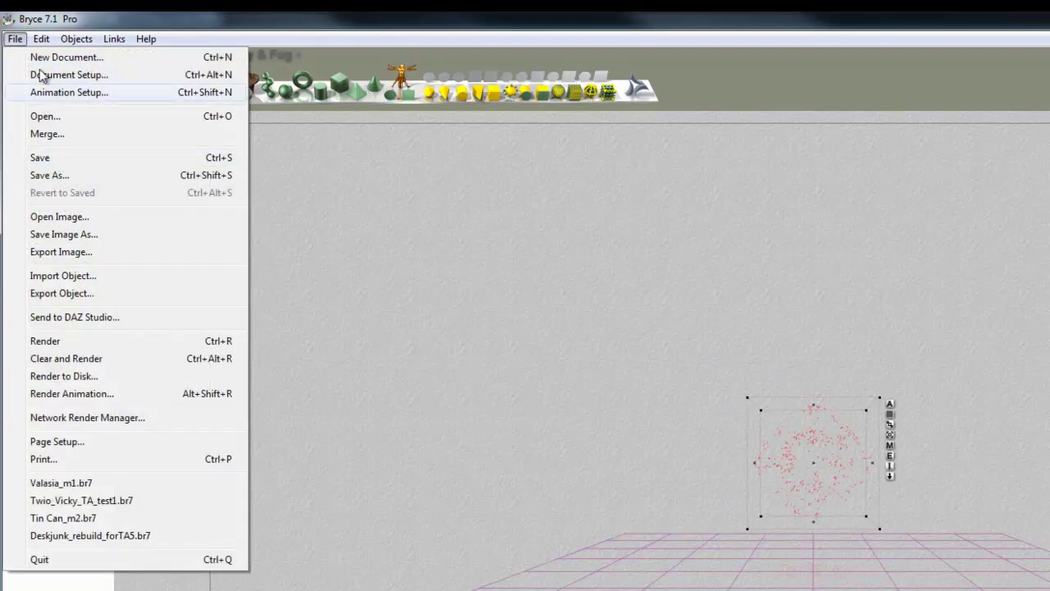
pyautogui.click(66, 275)
pyautogui.click(698, 418)
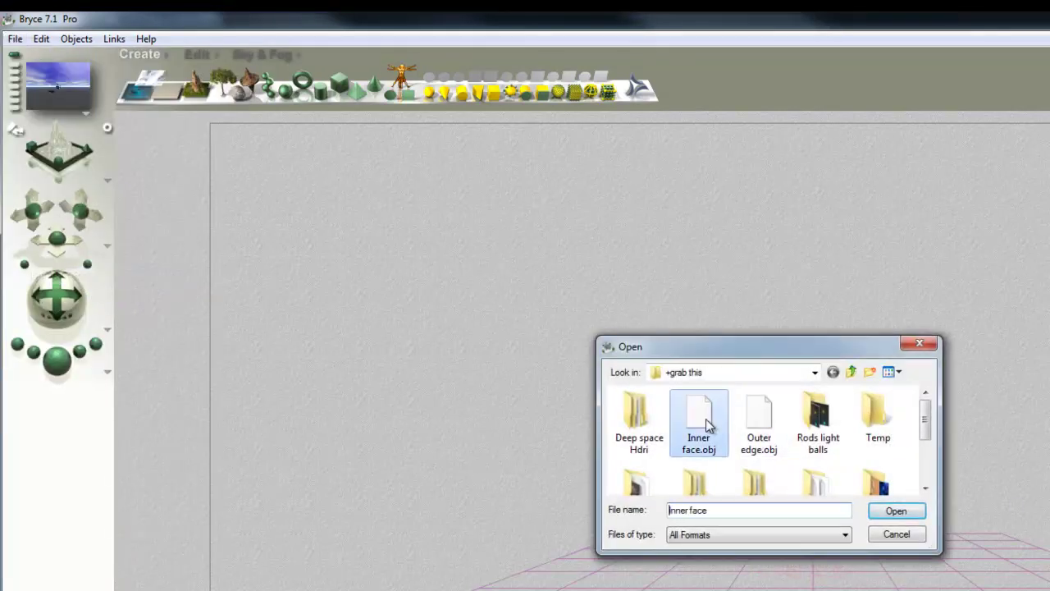
pyautogui.click(895, 512)
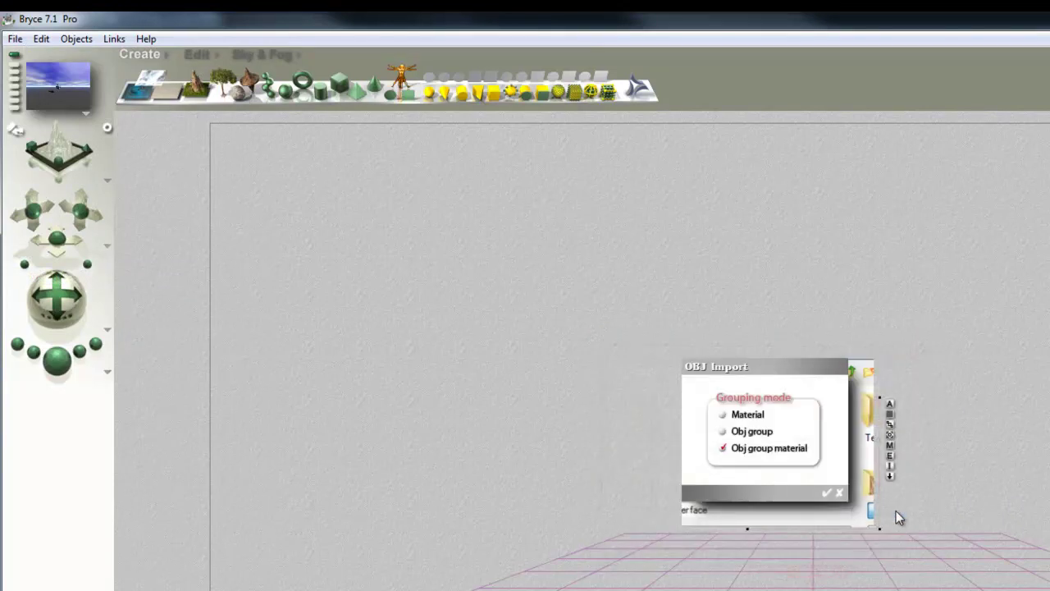
pyautogui.click(829, 496)
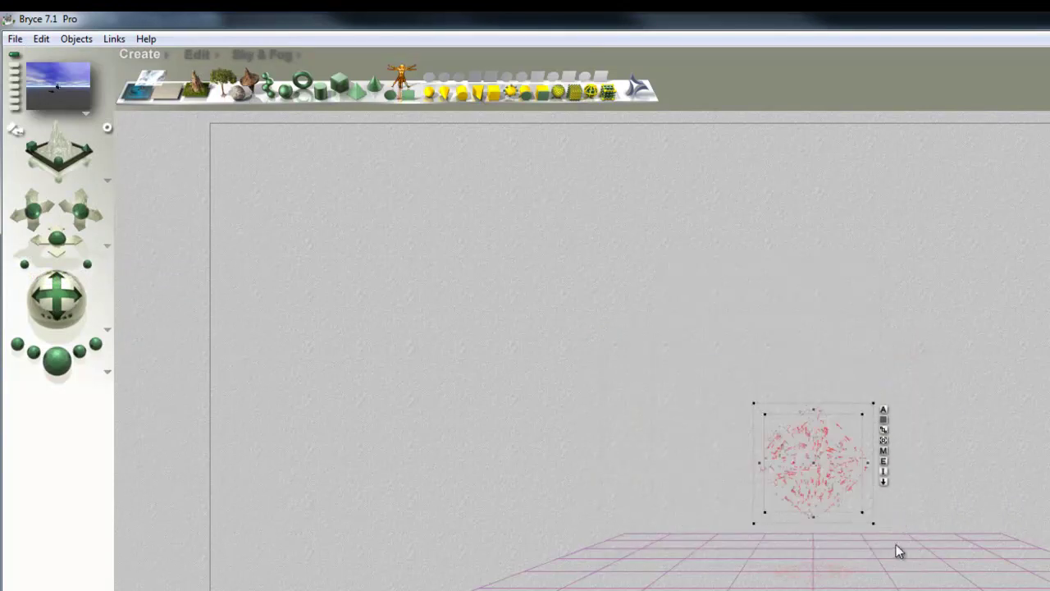
pyautogui.click(883, 452)
# Set the inner face object's Diffuse colour to red in the Materials Lab
pyautogui.moveTo(753, 331); pyautogui.dragTo(866, 362)
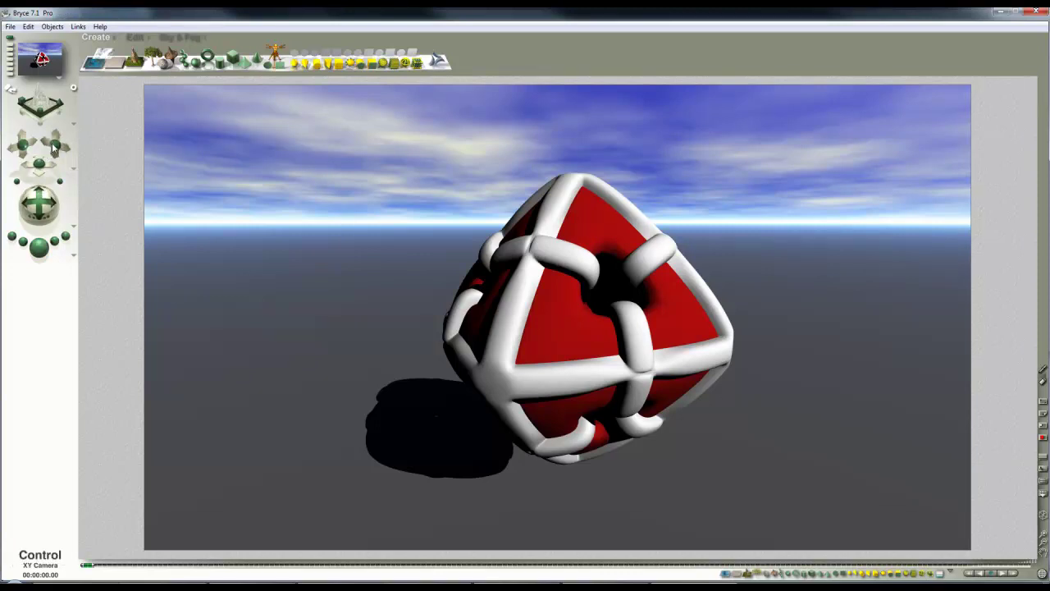
# Orbit the camera to a new angle around the cage and render the scene again
pyautogui.moveTo(33, 197); pyautogui.dragTo(52, 208)
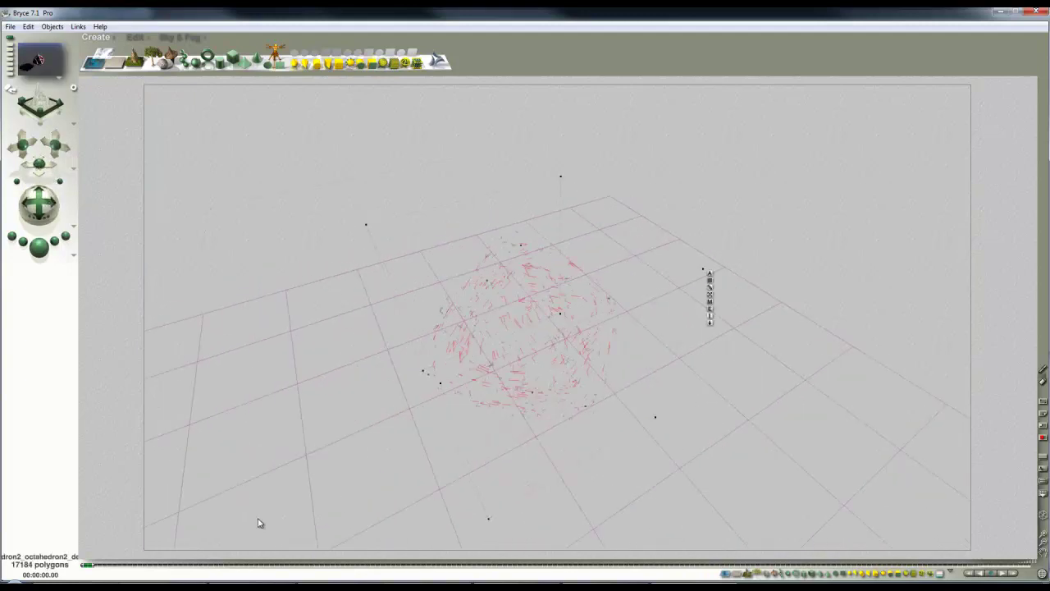
pyautogui.click(45, 251)
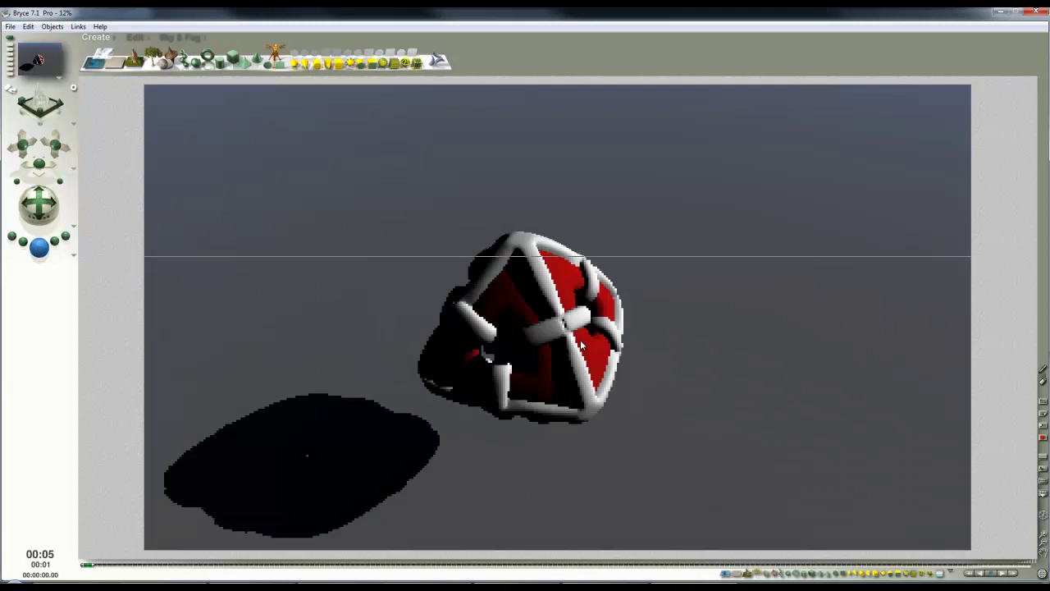